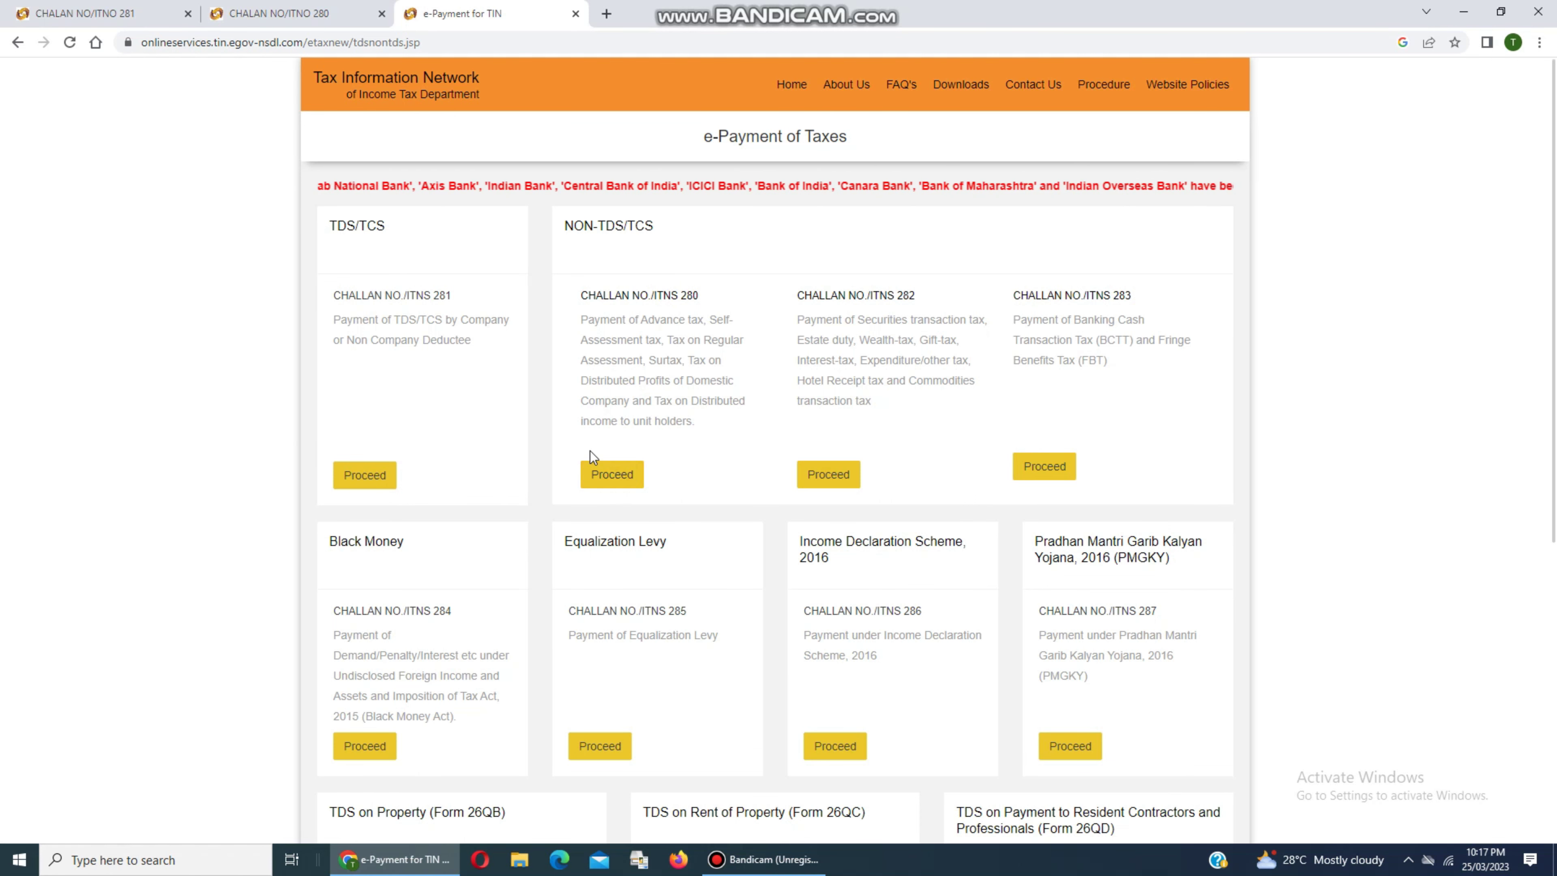
Step: Open the Challan No./ITNS 280 form and close that duplicate tab, returning to the start of the Challan 280 form already open
click(613, 476)
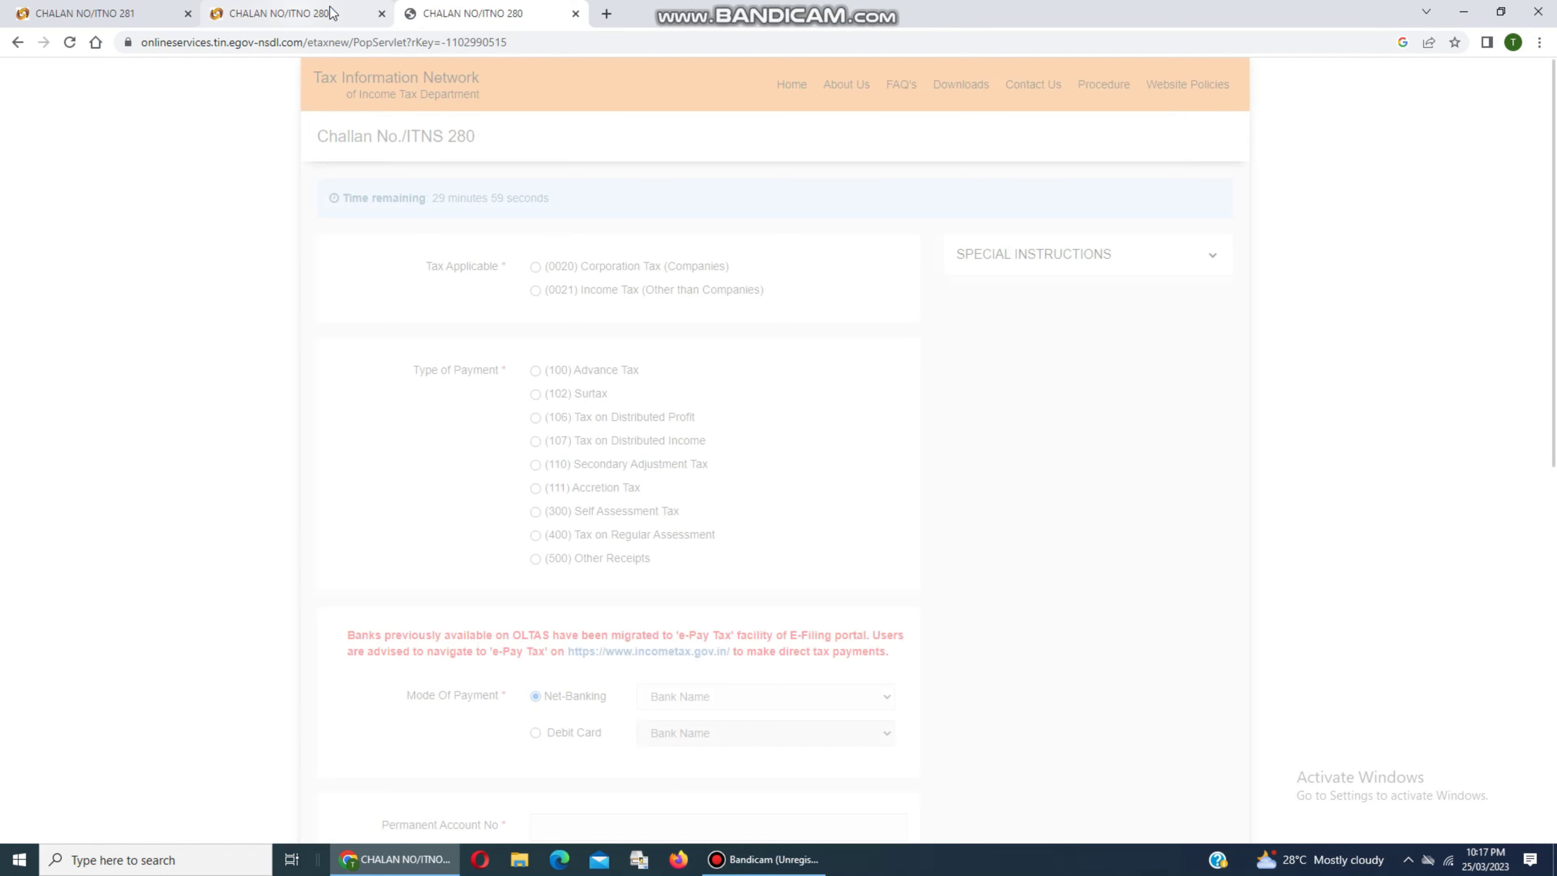
click(576, 13)
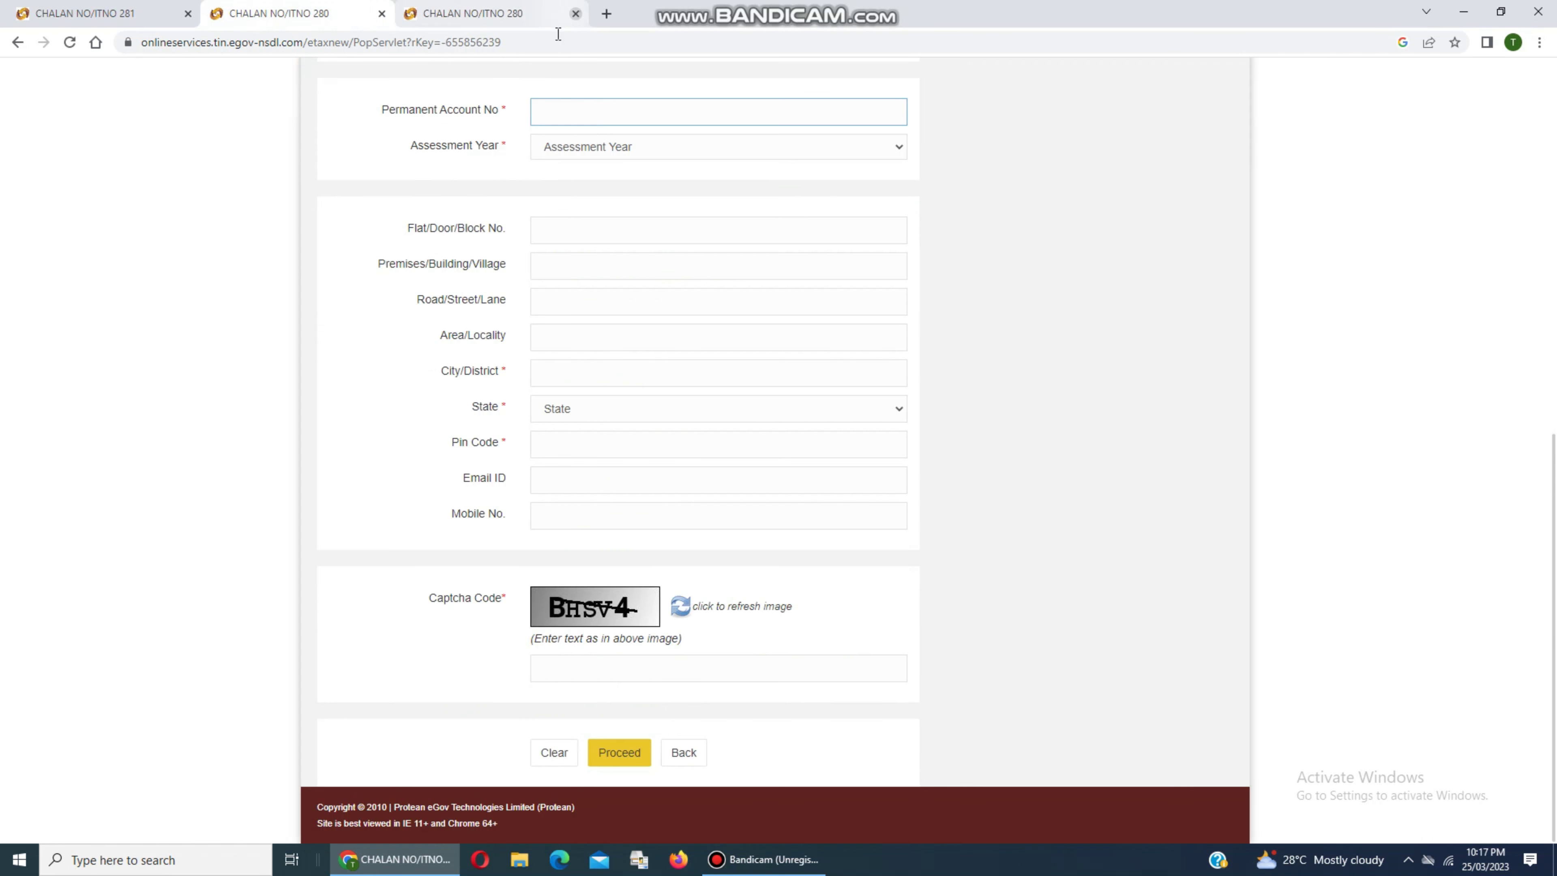
scroll(494, 225, up, 5)
scroll(493, 226, up, 6)
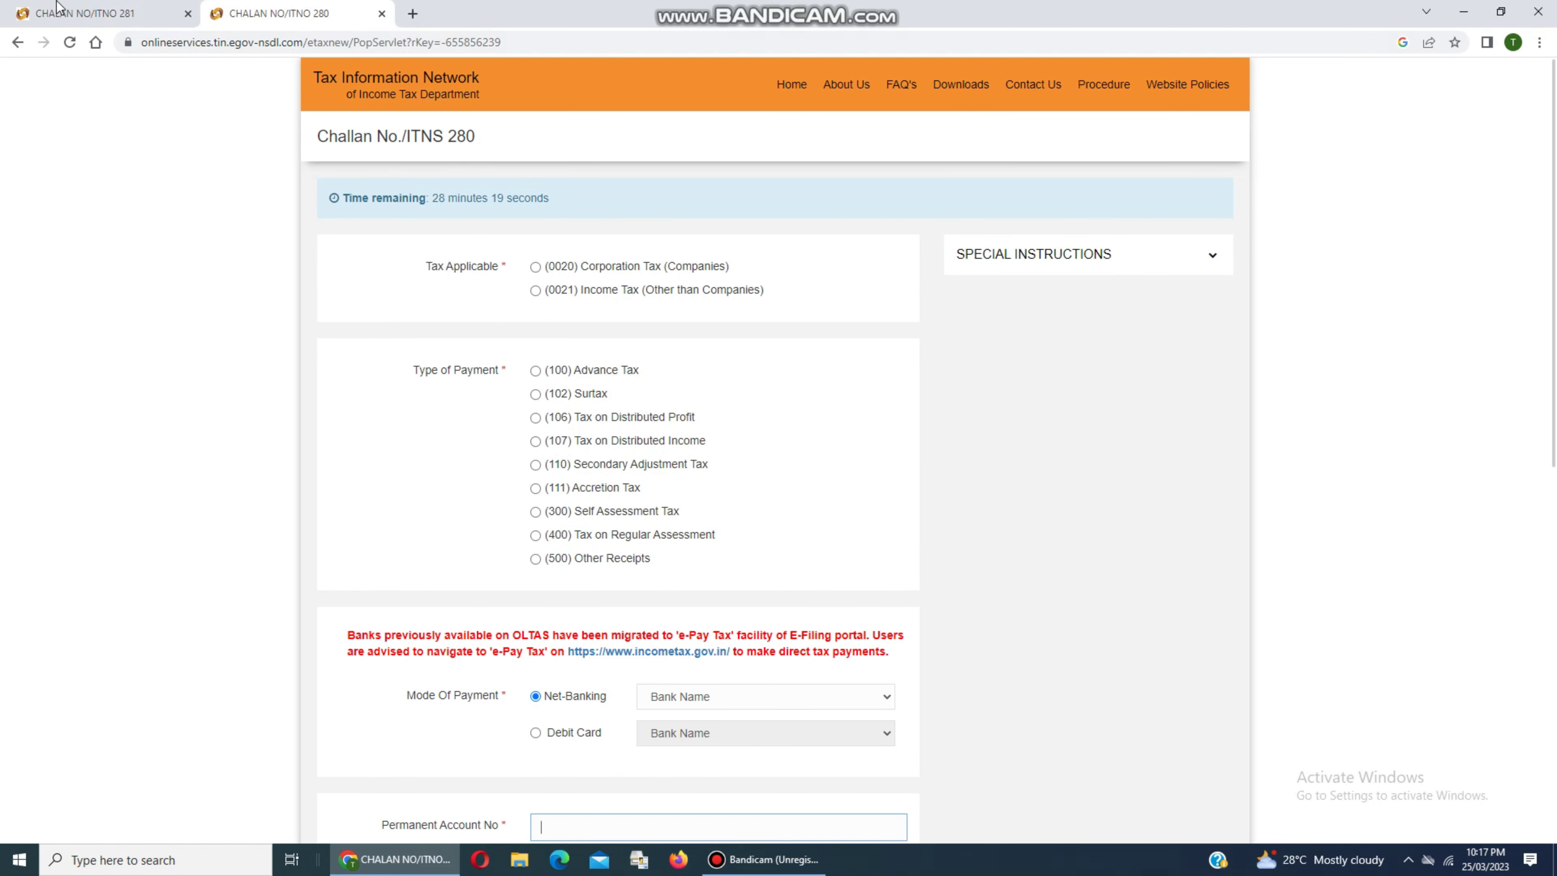
Step: View the tax and payment options of Challan 281 and return to the Challan 280 form
click(81, 9)
scroll(667, 388, up, 3)
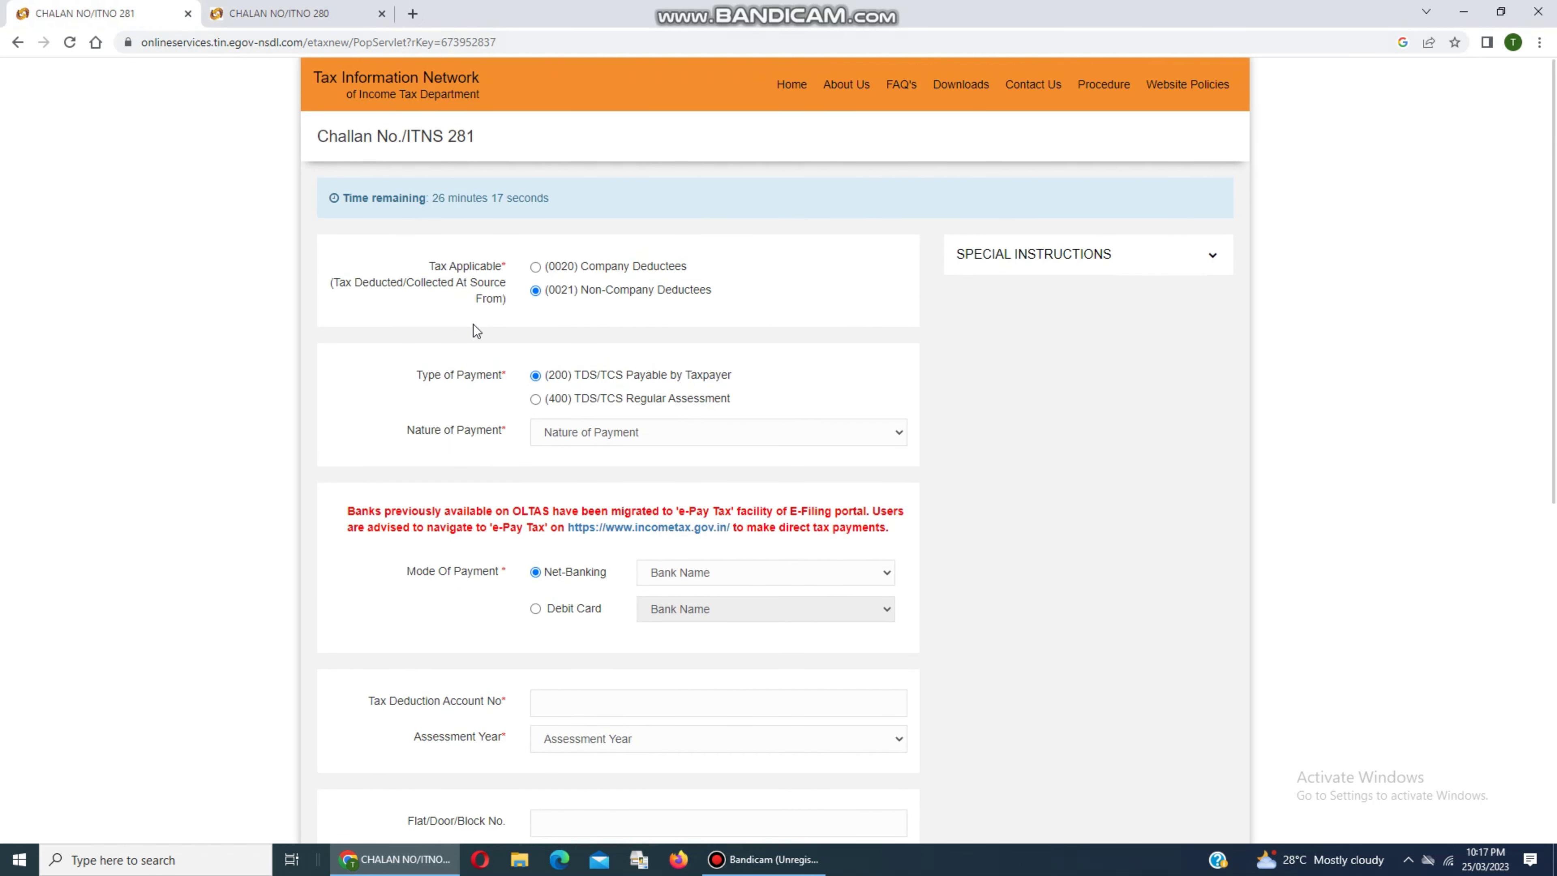
click(279, 13)
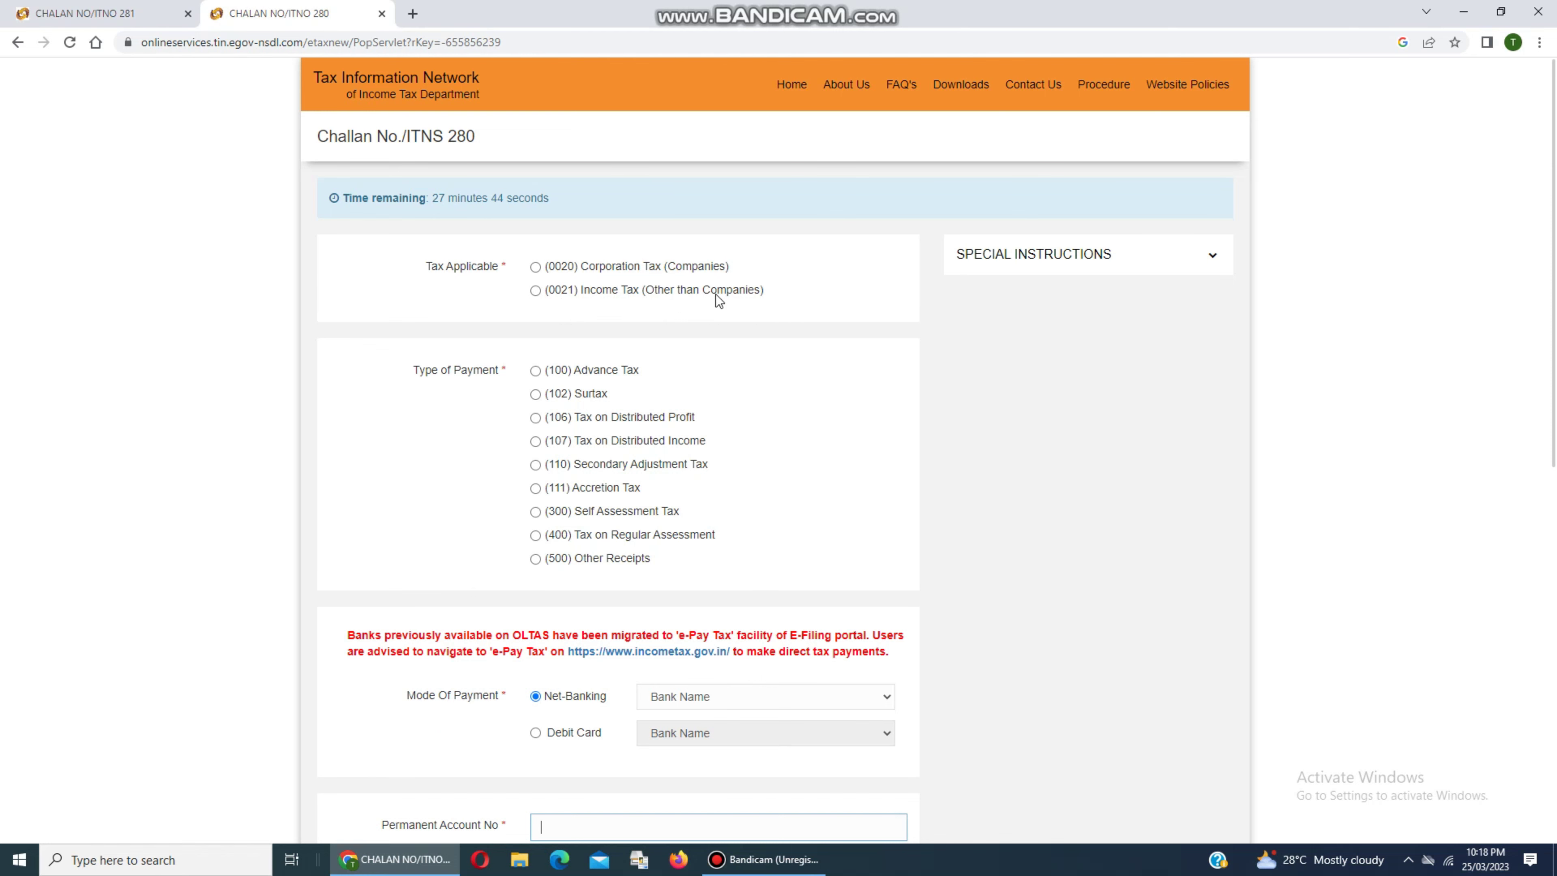
Step: Review the Challan 280 form's payment types, modes of payment and available assessment years without choosing any
scroll(617, 334, down, 4)
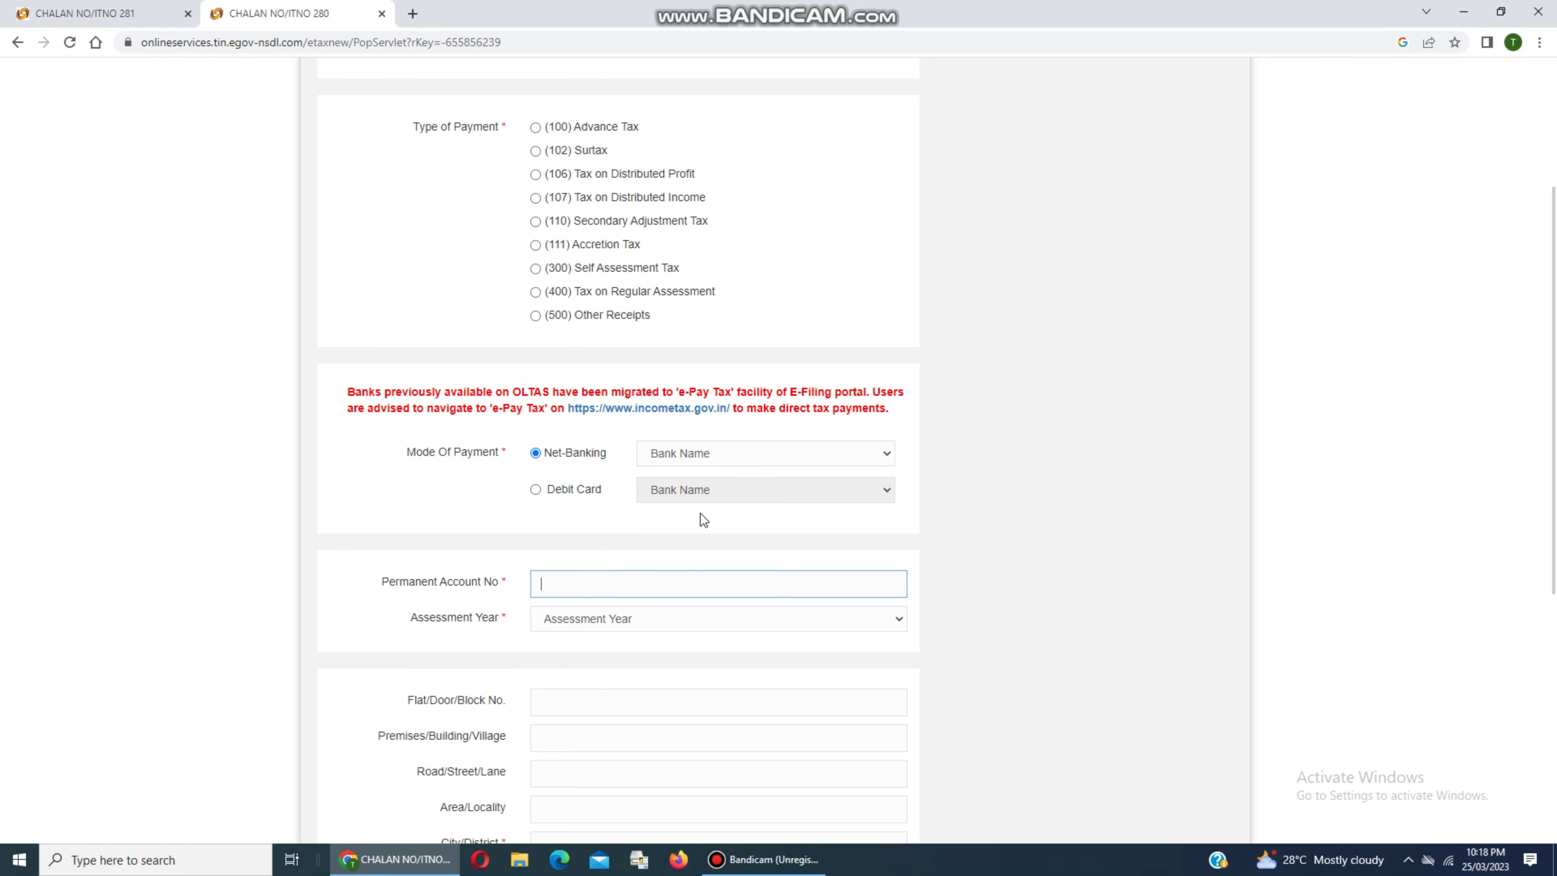
scroll(560, 485, down, 3)
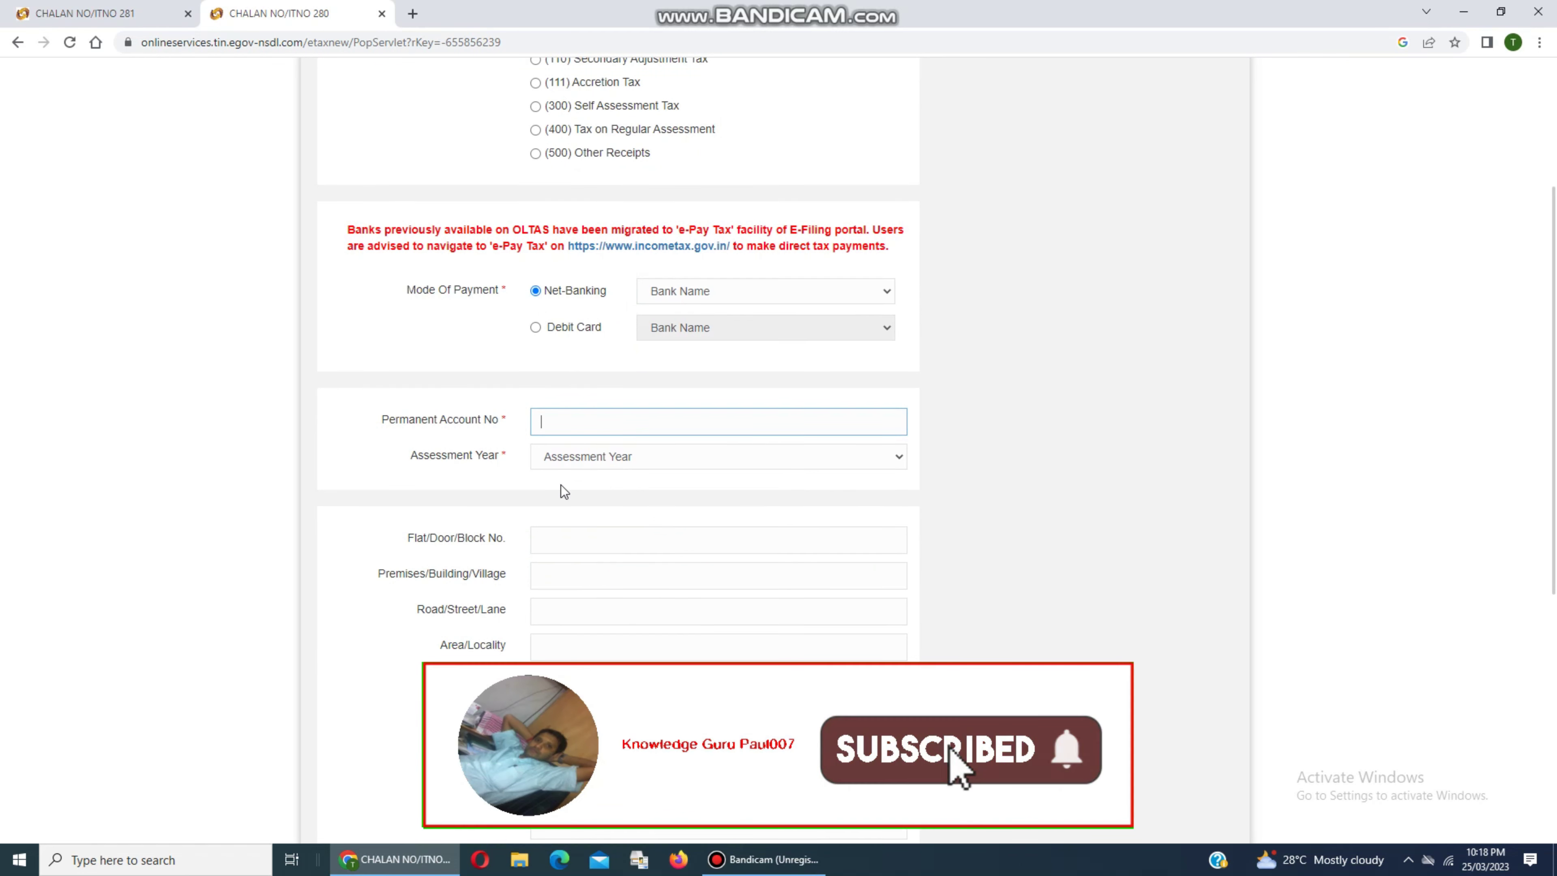
click(591, 456)
scroll(589, 452, up, 7)
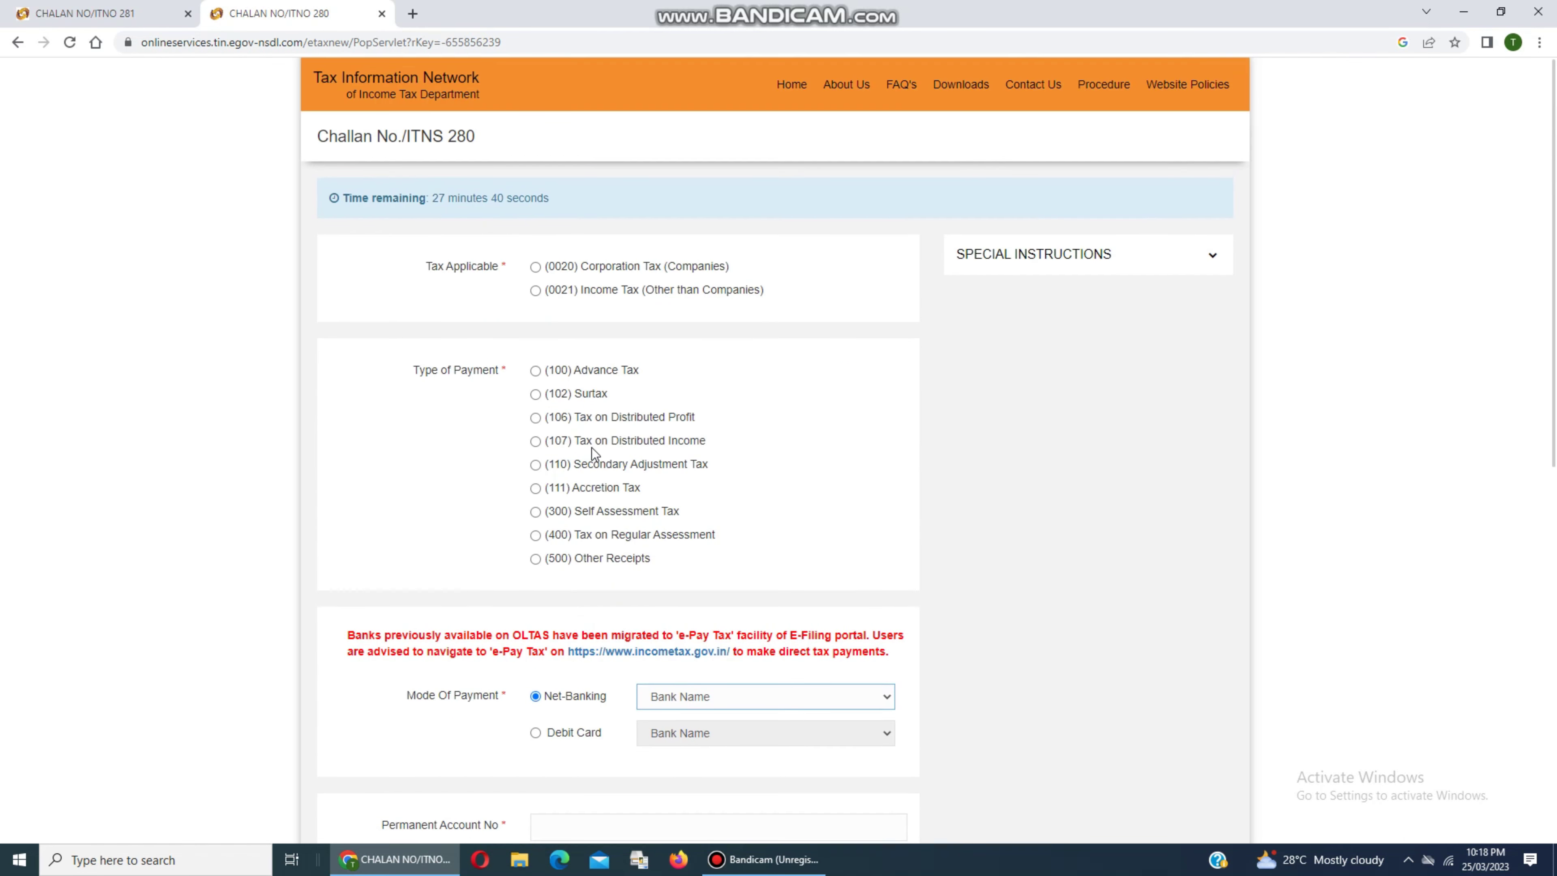
scroll(592, 449, down, 7)
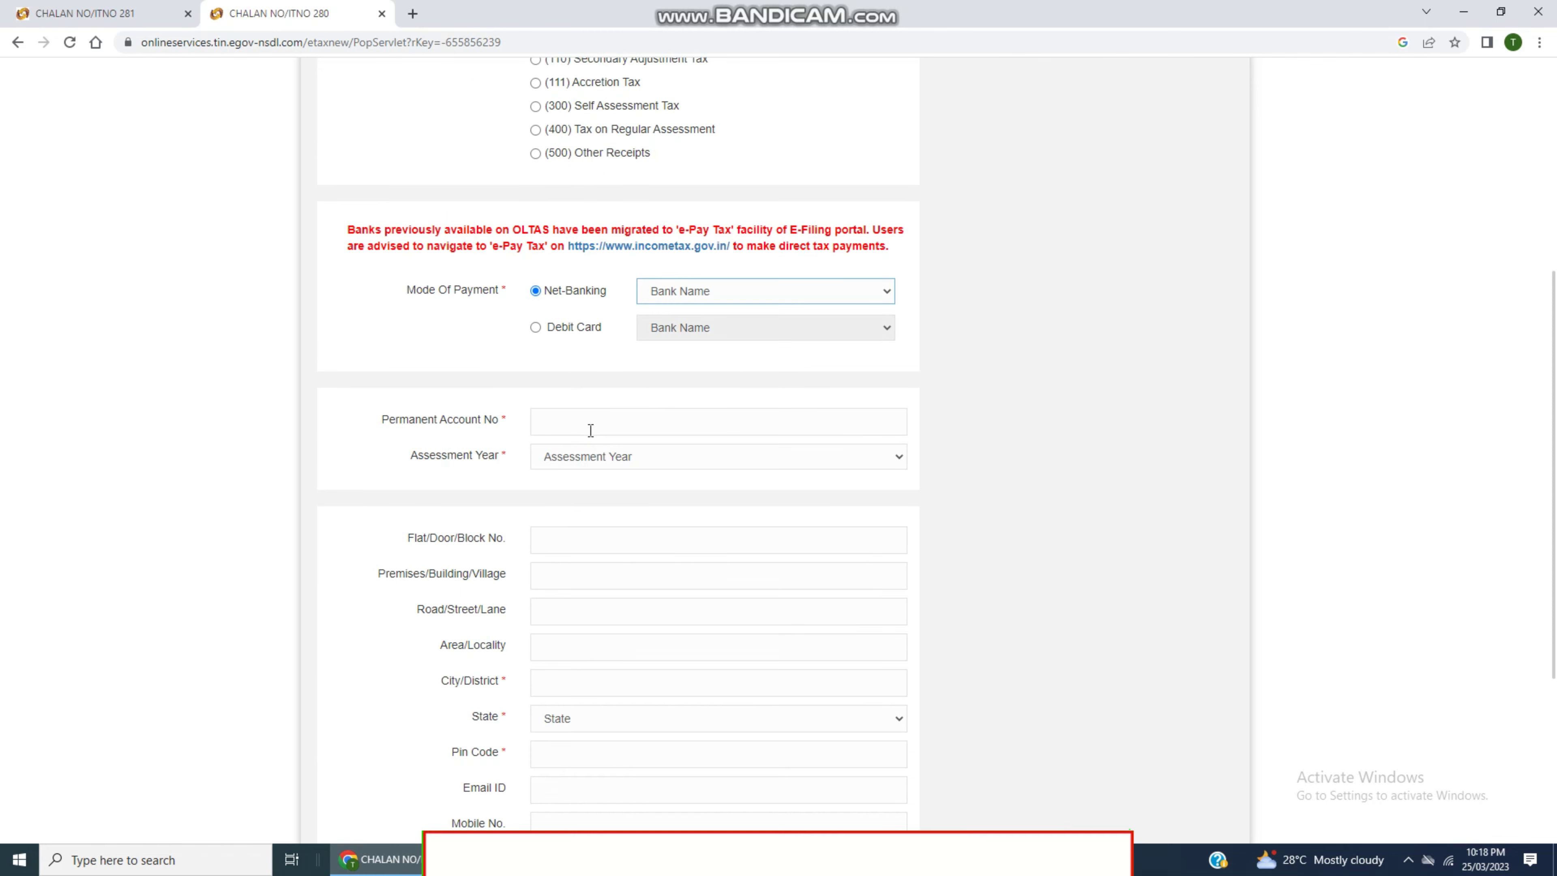
click(645, 459)
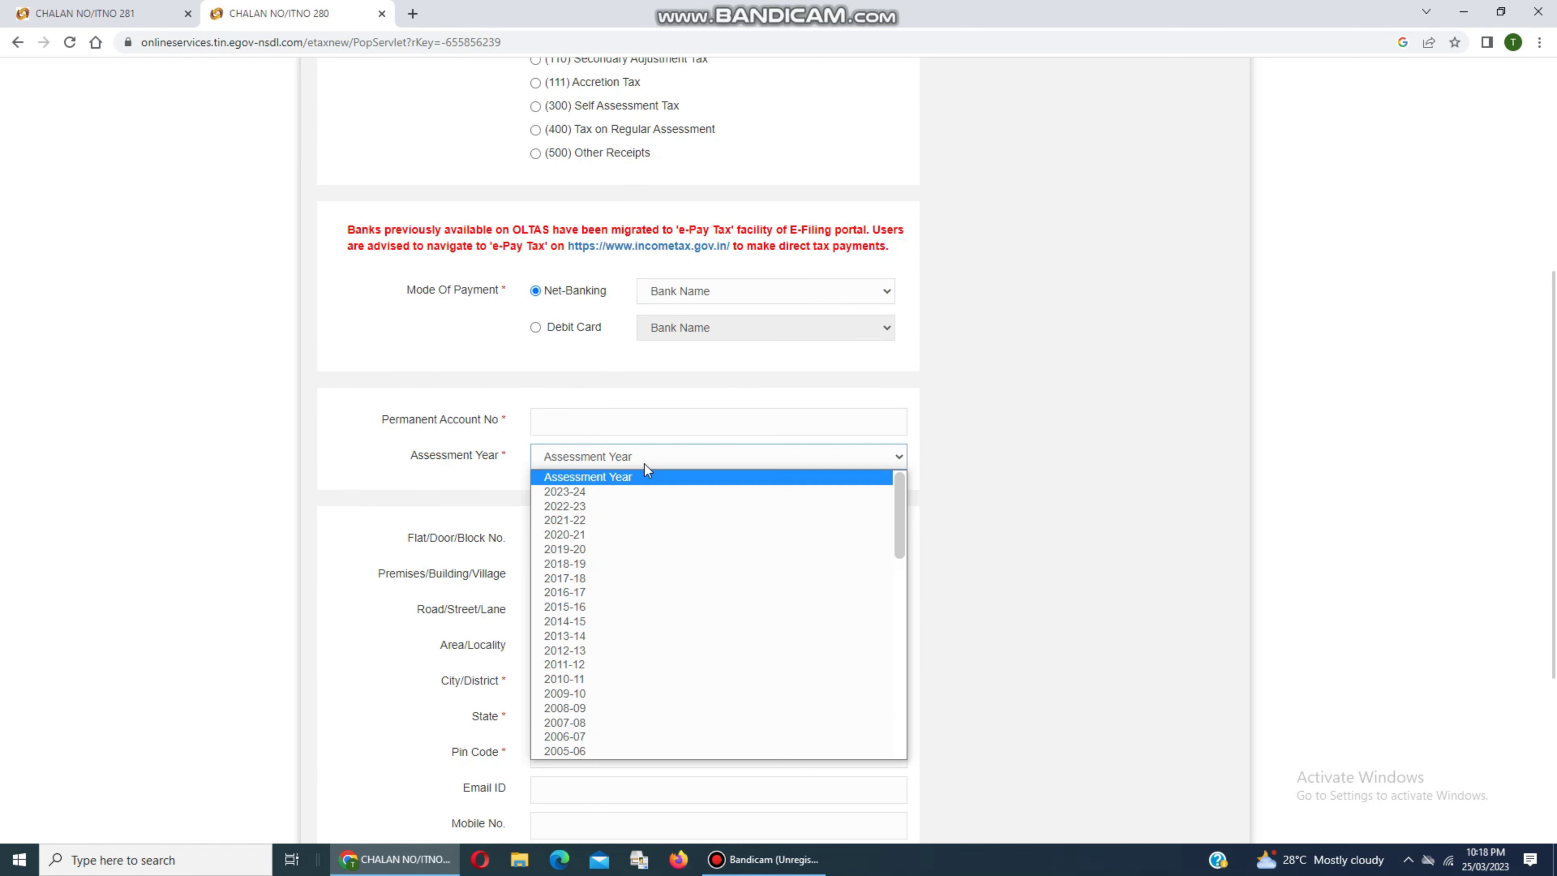
click(973, 540)
scroll(628, 550, down, 5)
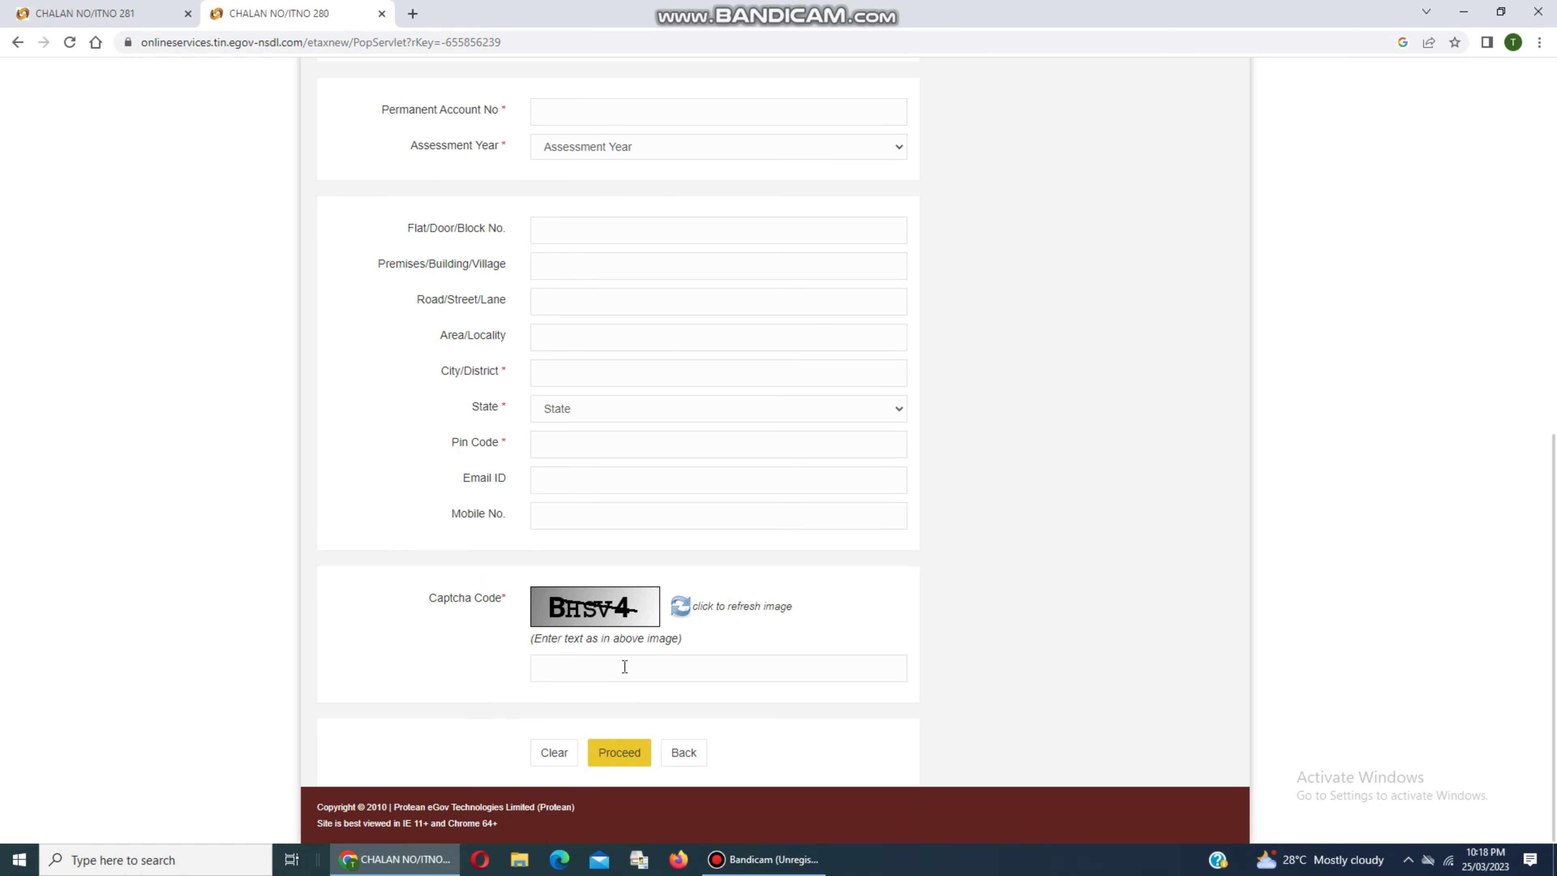
Step: Examine the taxpayer, address, contact and captcha fields of the Challan 280 form
scroll(803, 717, up, 4)
scroll(806, 714, down, 2)
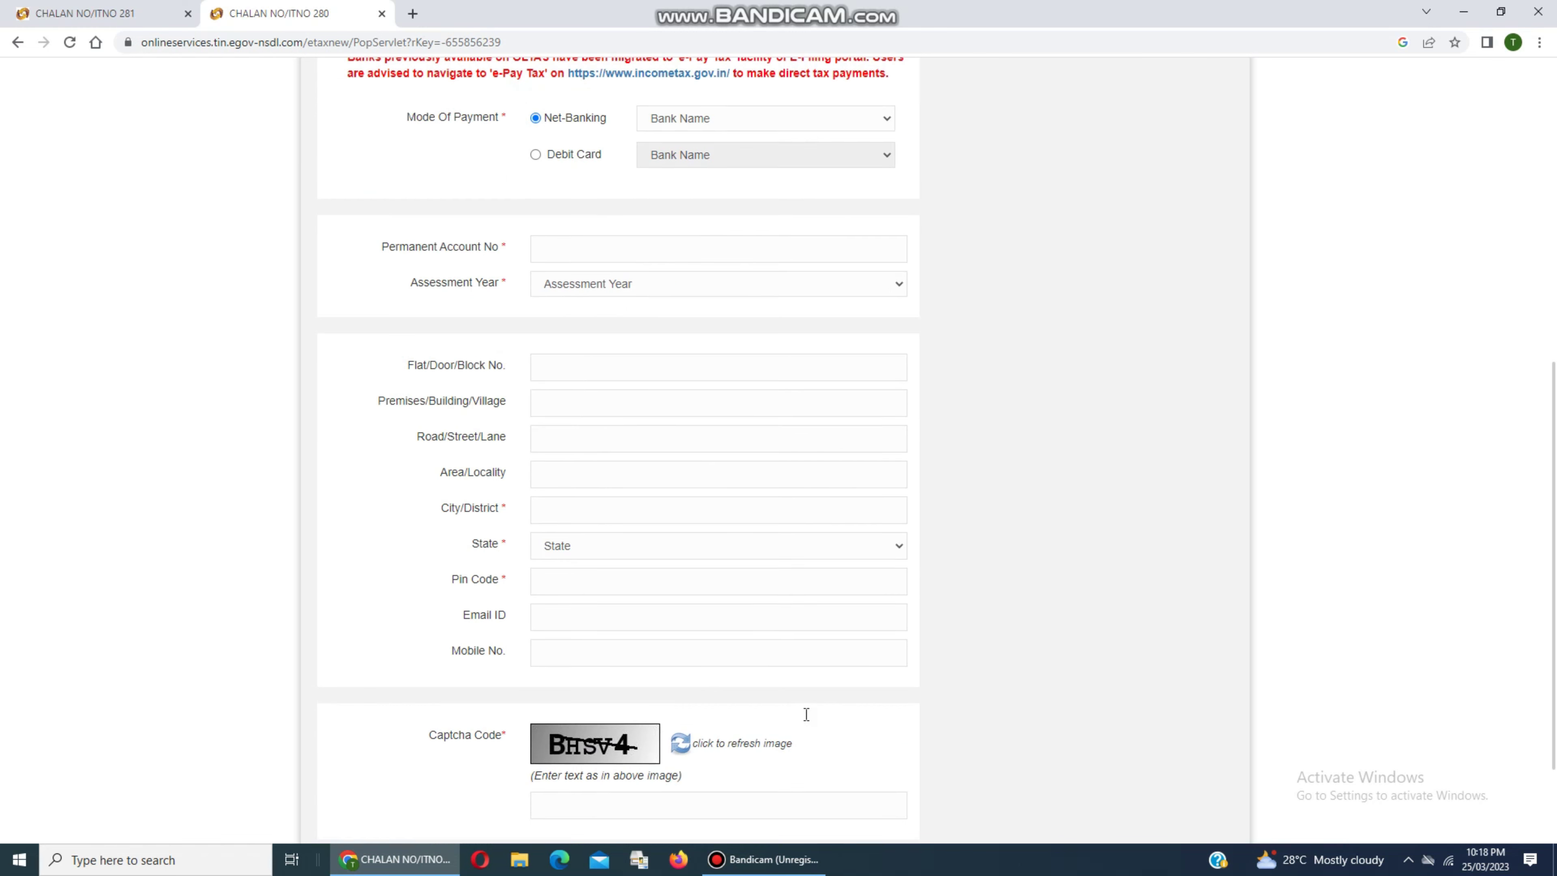
scroll(806, 715, down, 2)
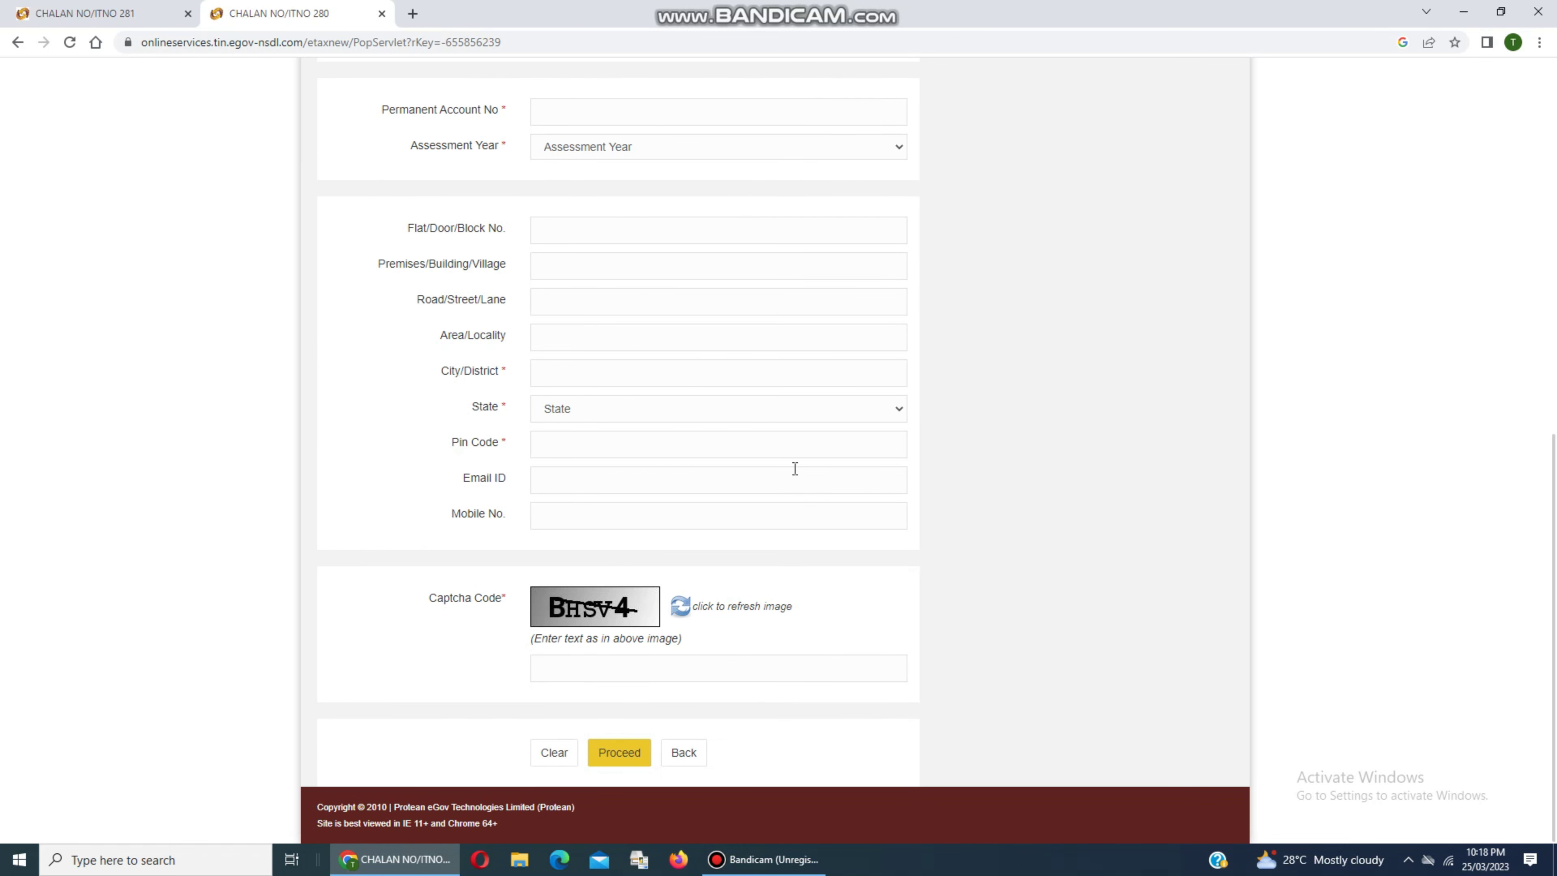
scroll(696, 400, up, 4)
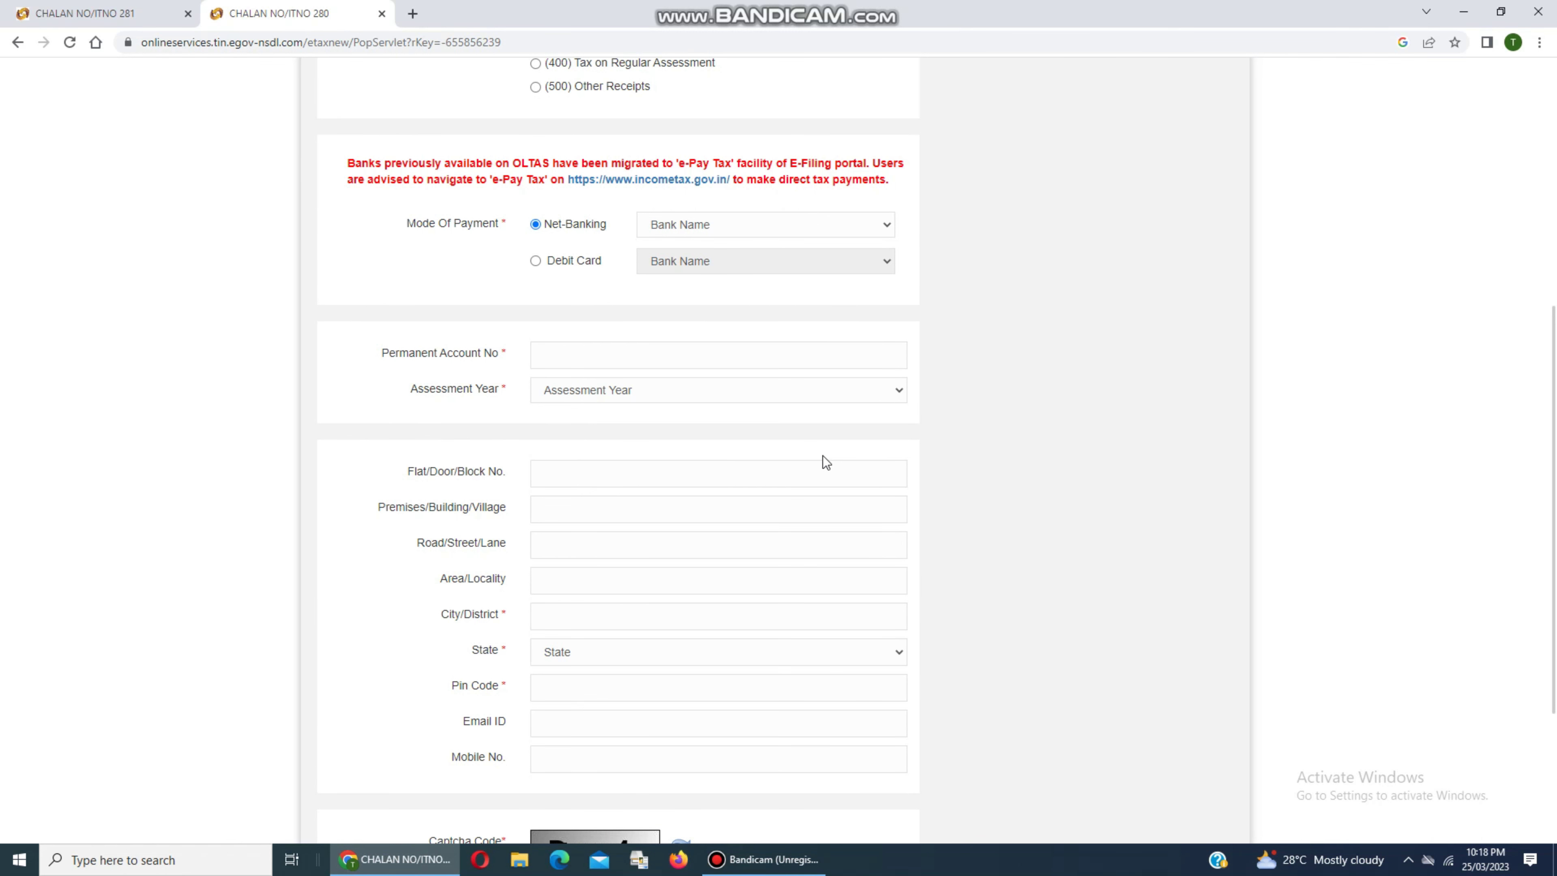
scroll(652, 753, down, 4)
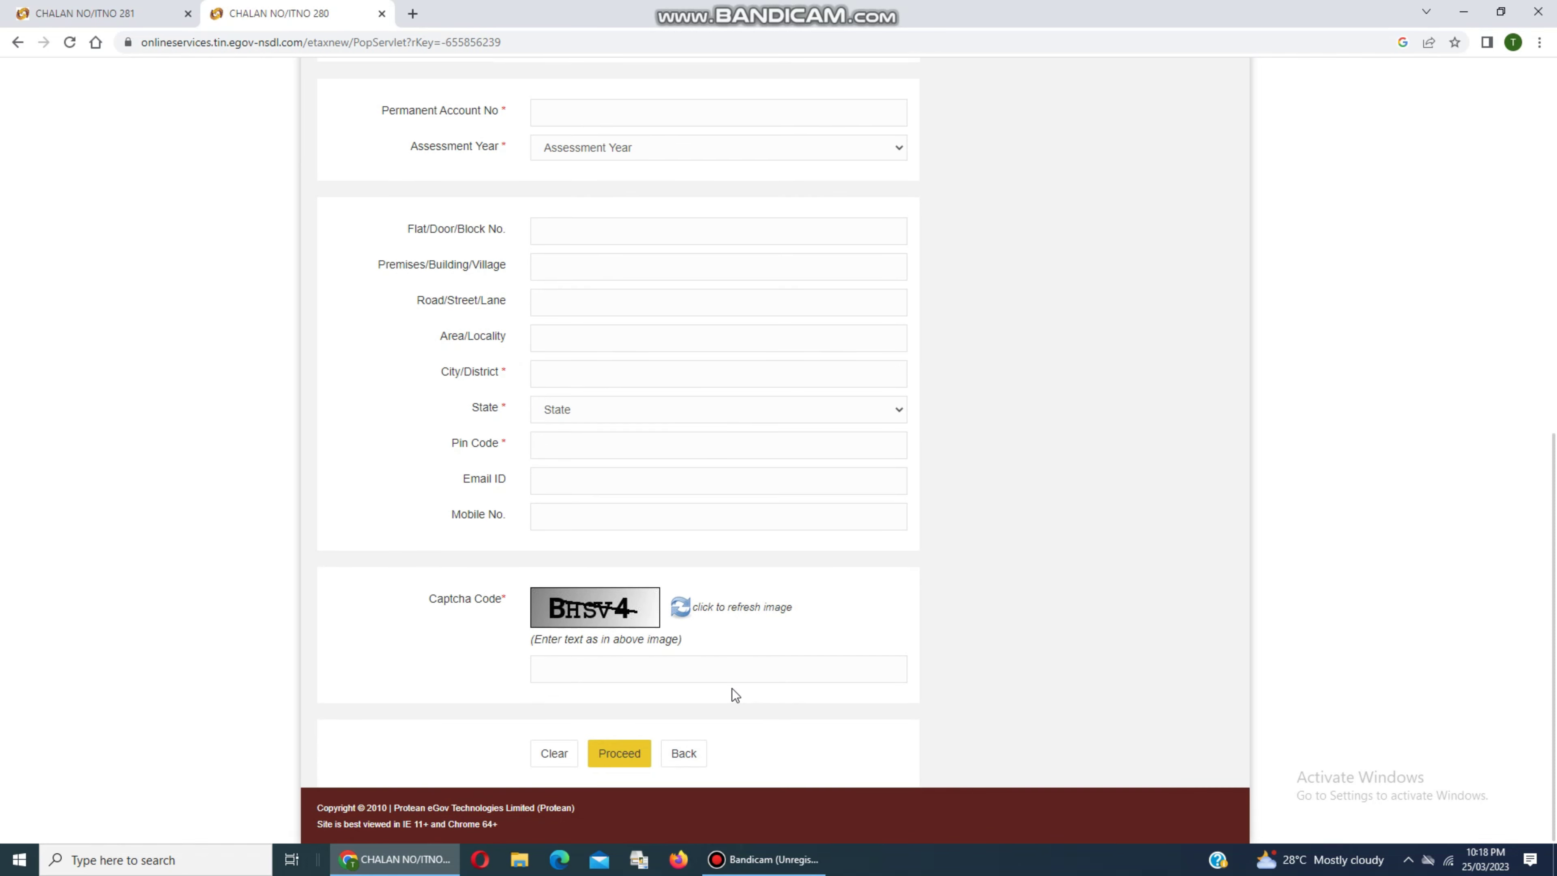
scroll(733, 689, up, 4)
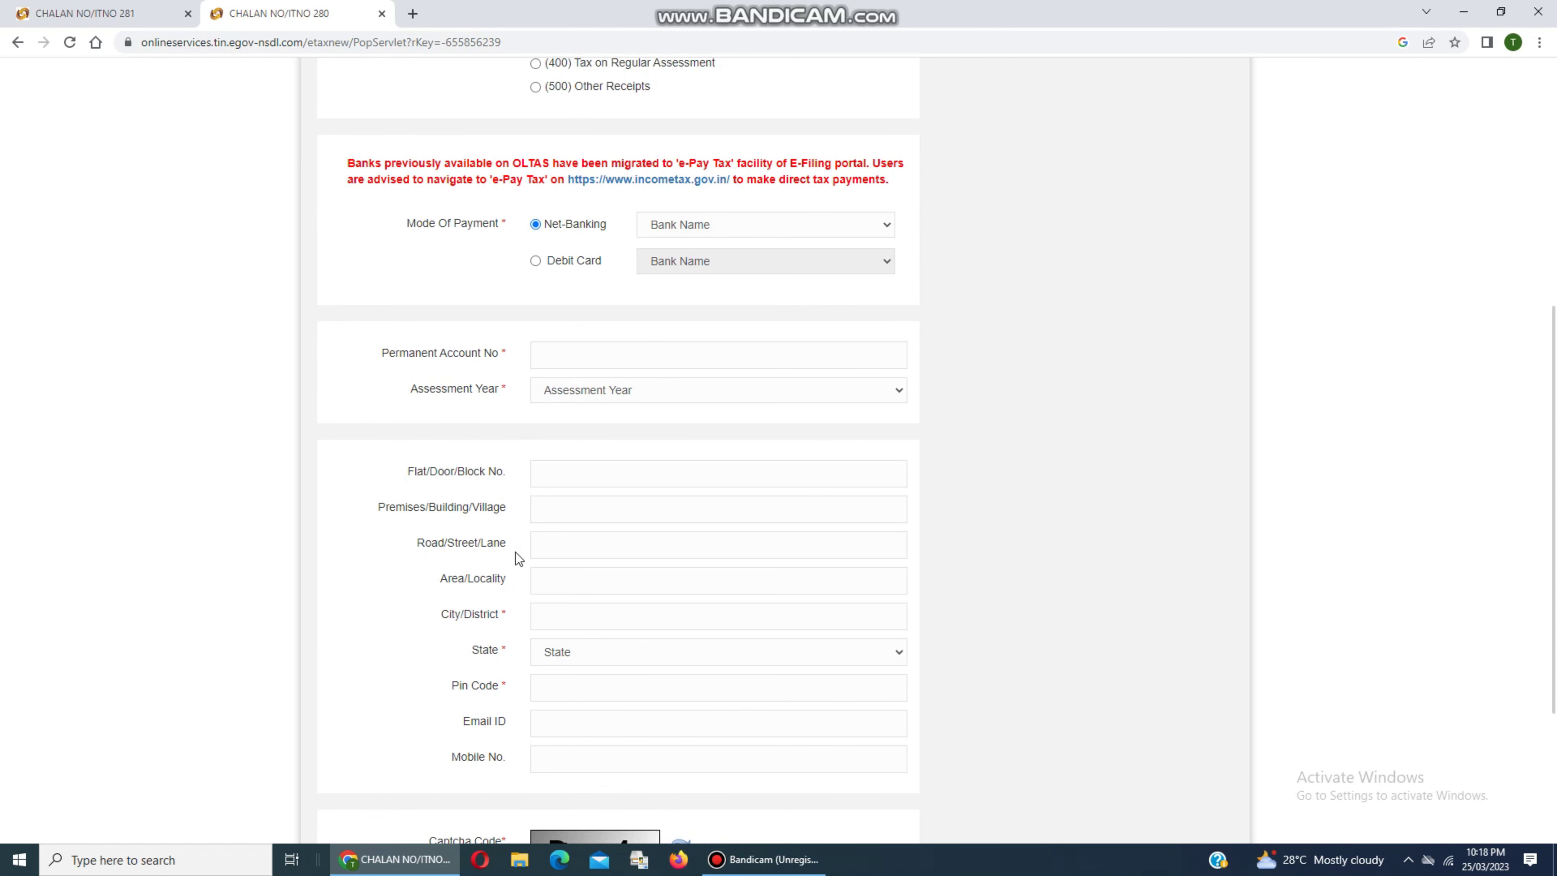
scroll(598, 567, up, 5)
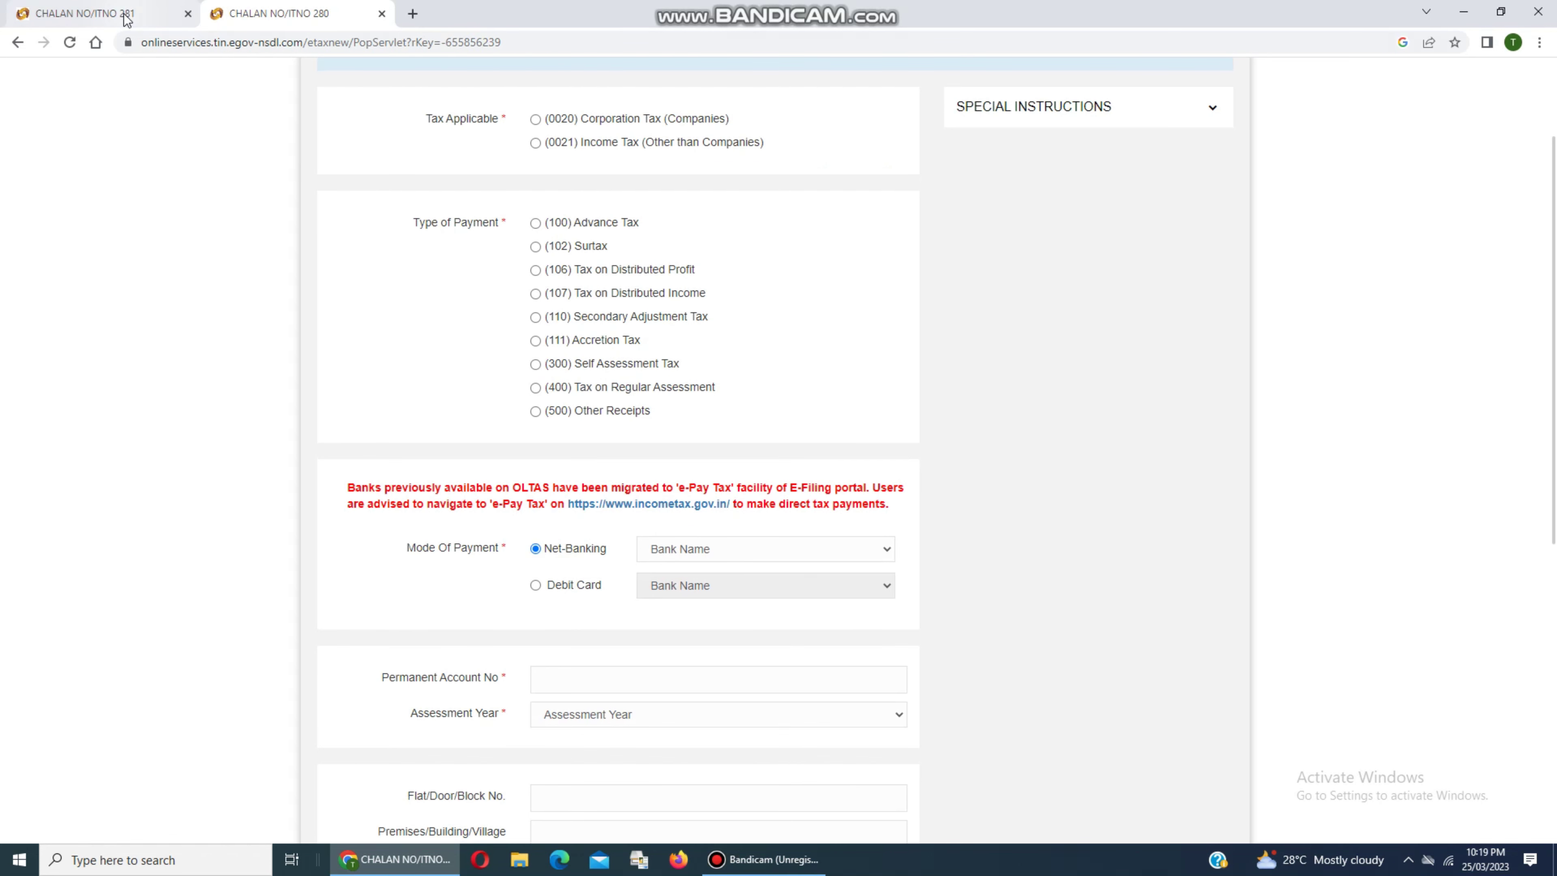
scroll(533, 246, up, 2)
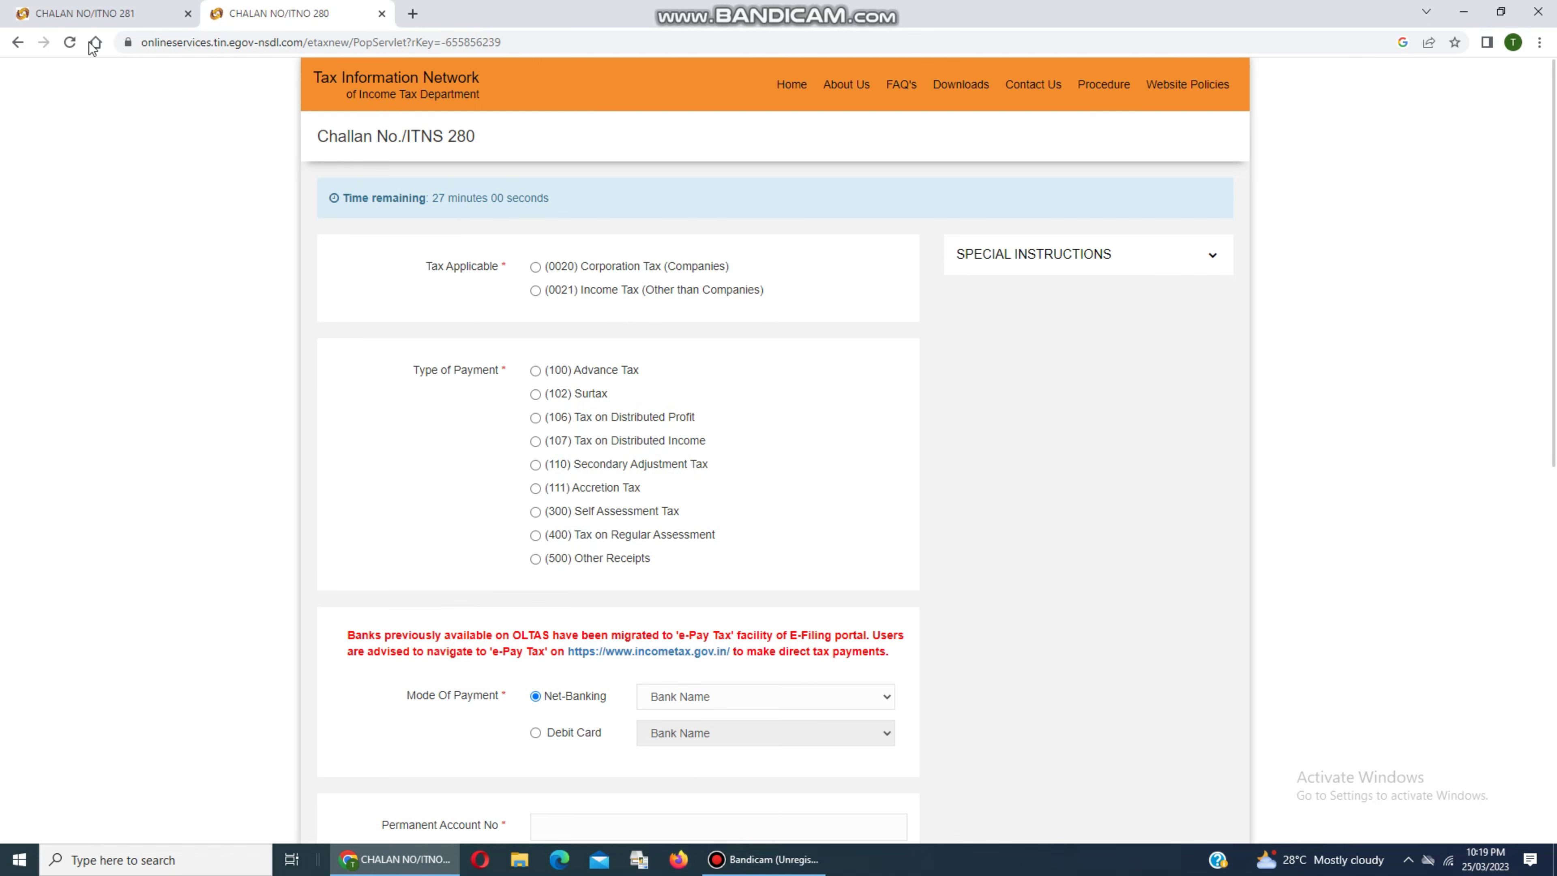
Step: Compare the Tax Applicable options of Challans 281 and 280, trying Company Deductees on Challan 281 and reselecting (0021) Non-Company Deductees
click(93, 10)
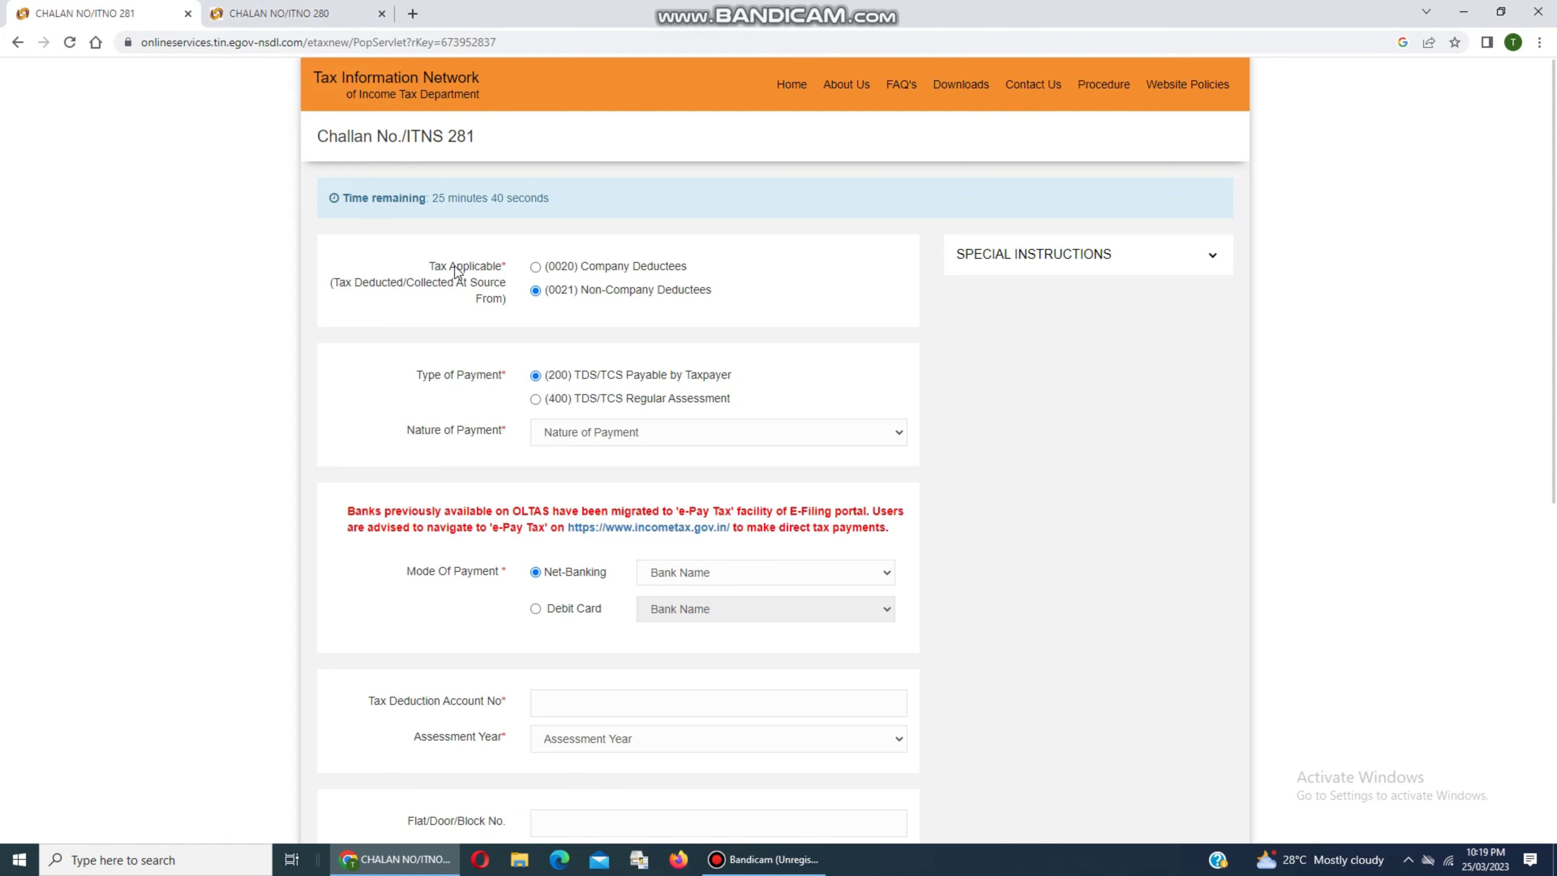
click(292, 9)
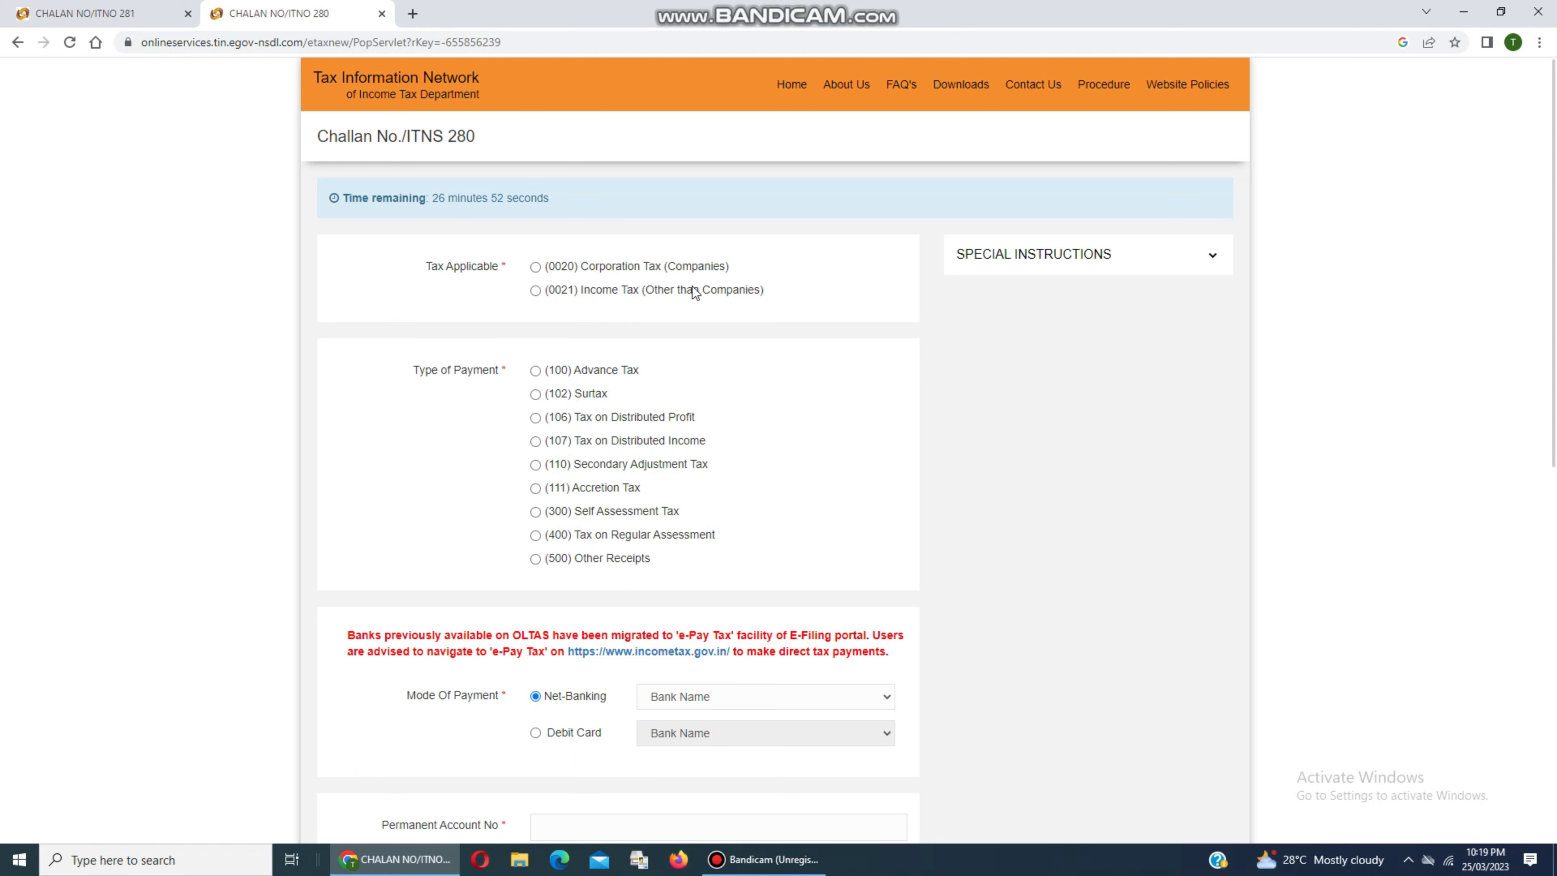
click(126, 14)
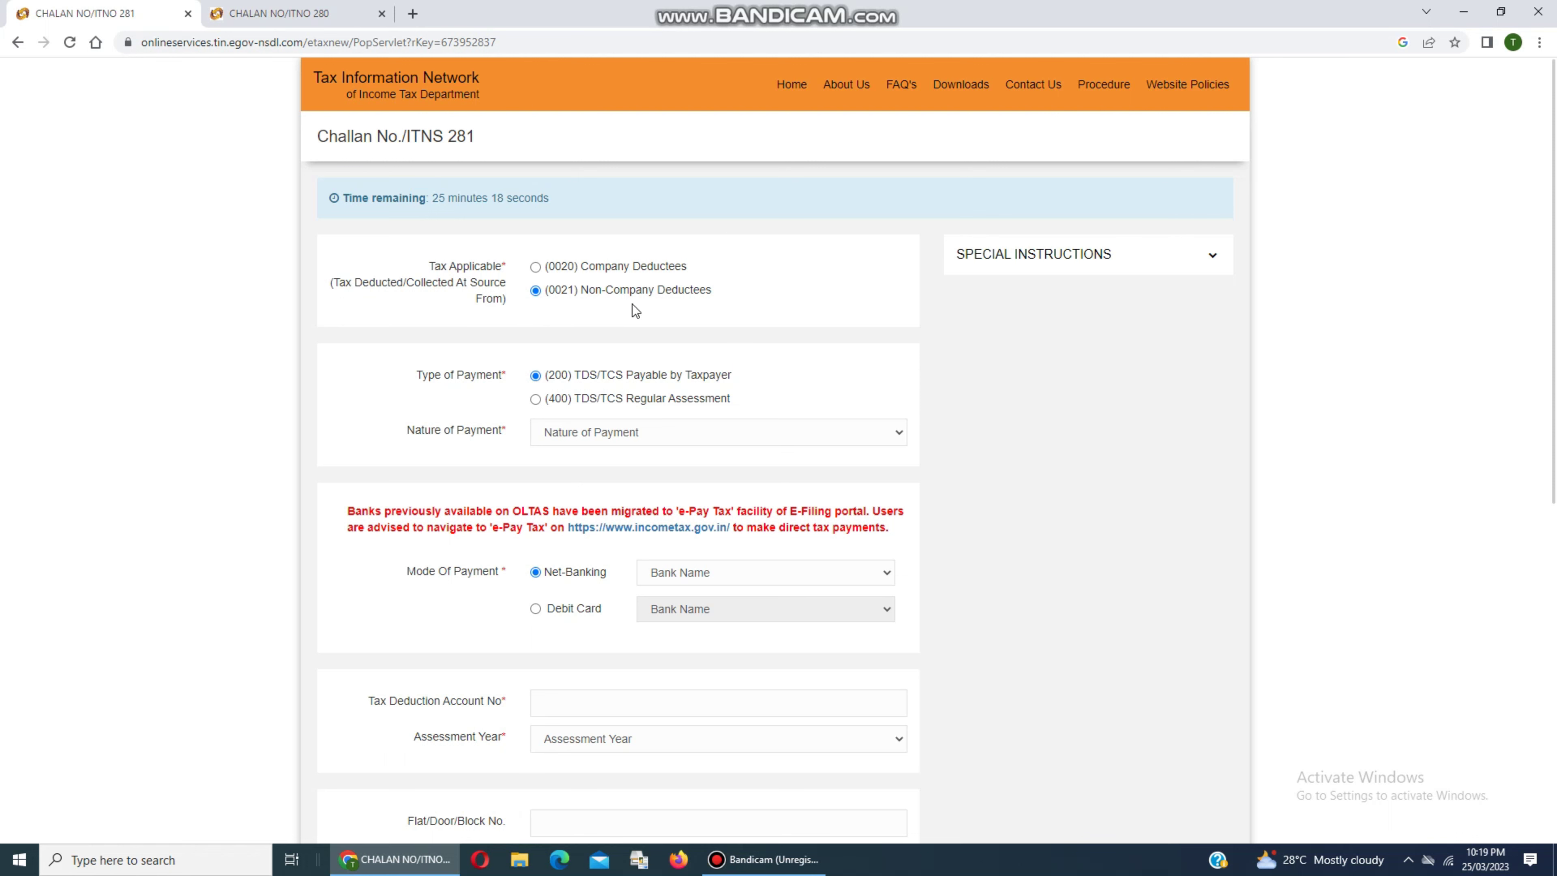
click(535, 267)
click(535, 291)
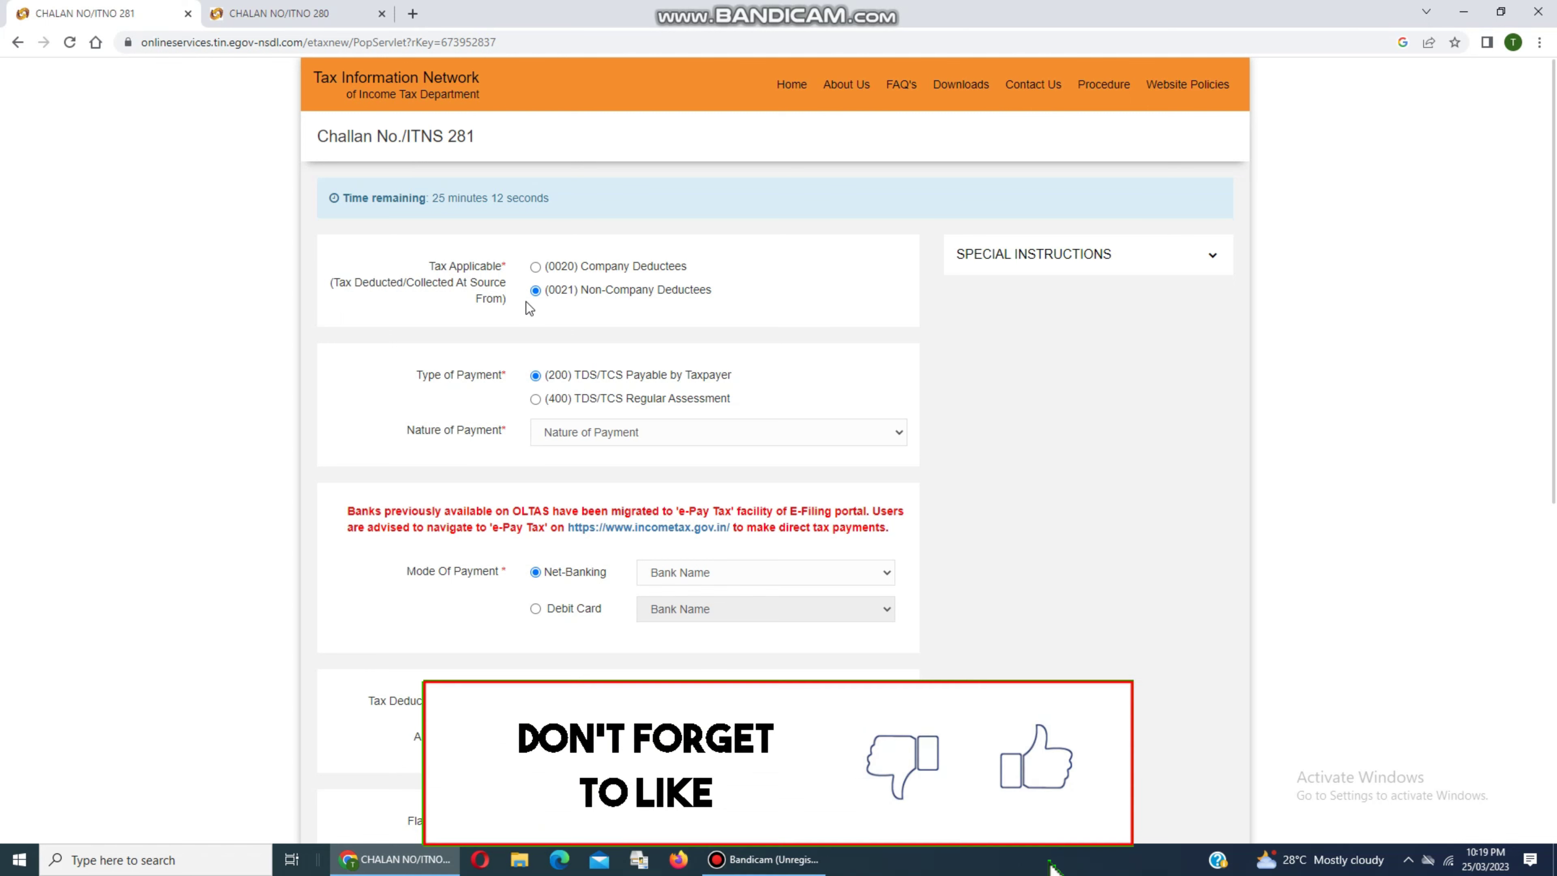
Step: Compare the Type of Payment choices in Challan 280 with those in Challan 281, alternating between the two forms
click(313, 9)
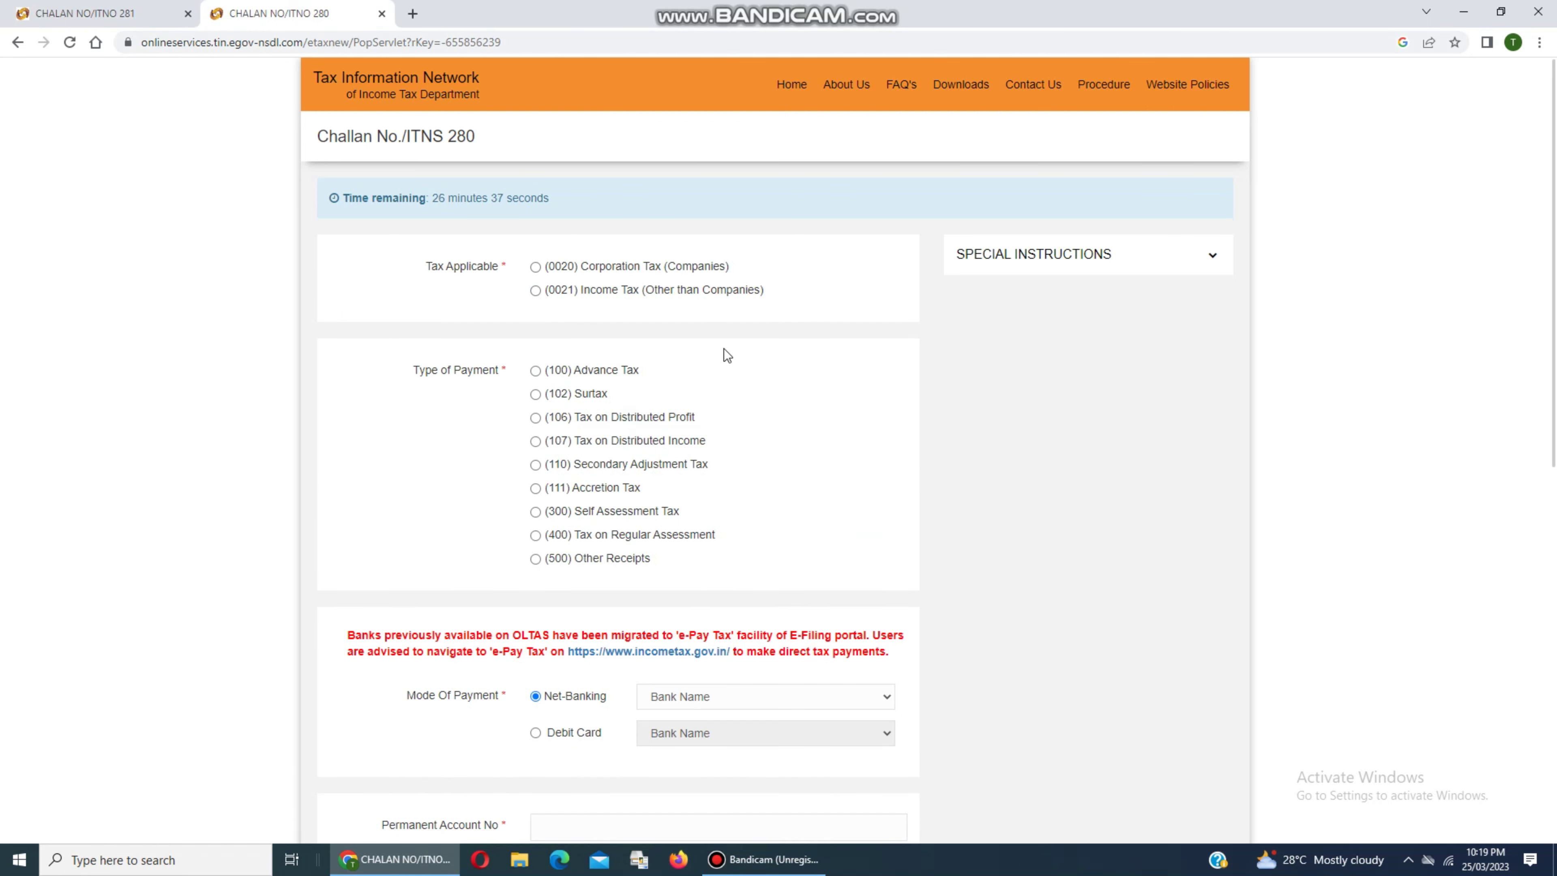
click(72, 11)
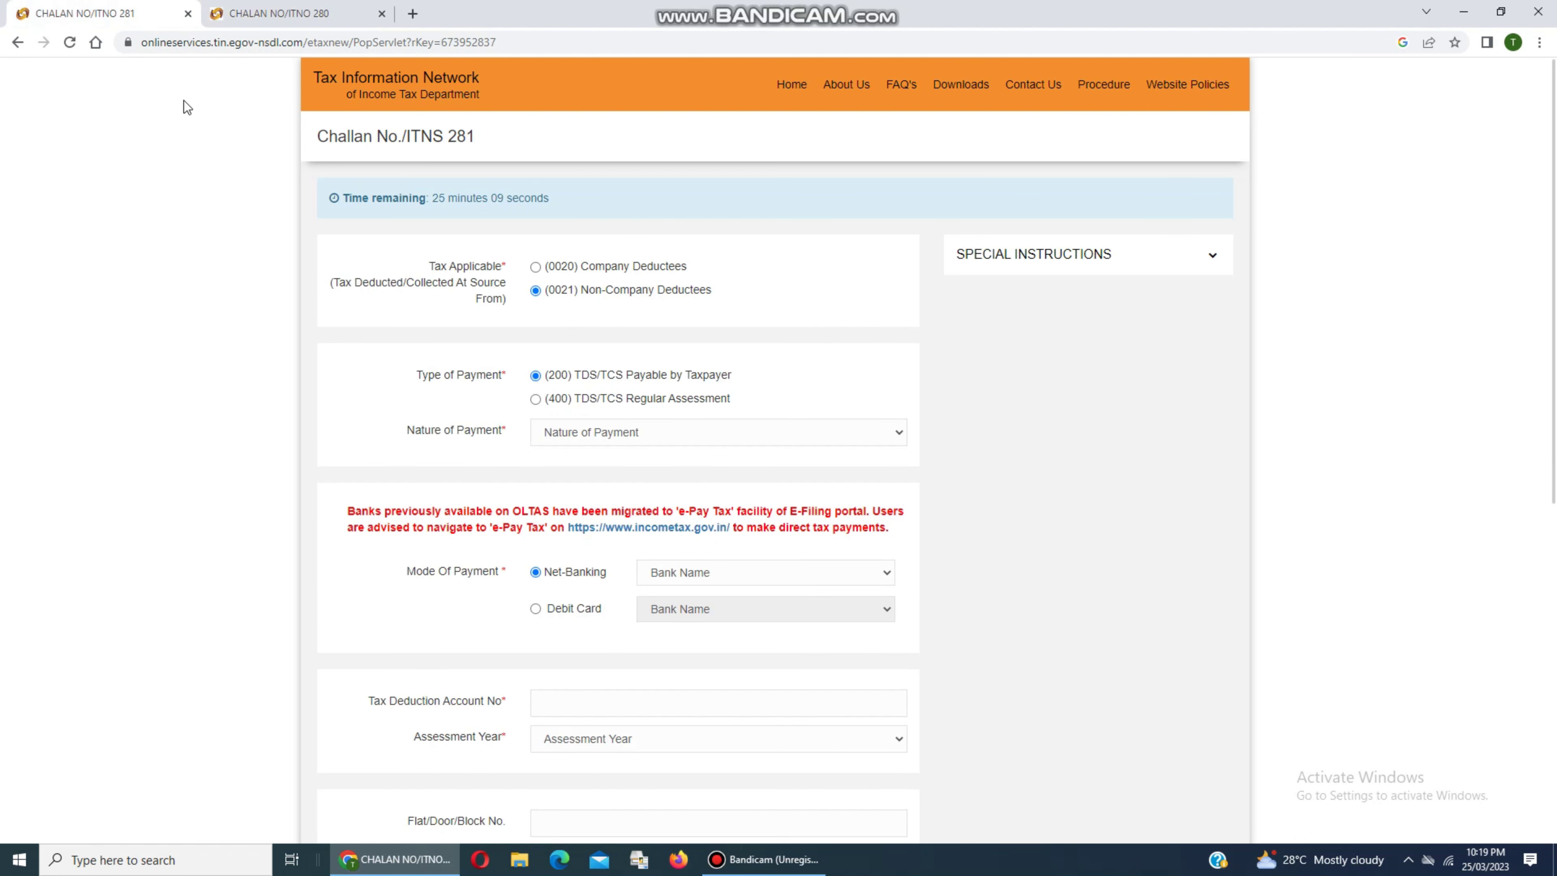
click(257, 11)
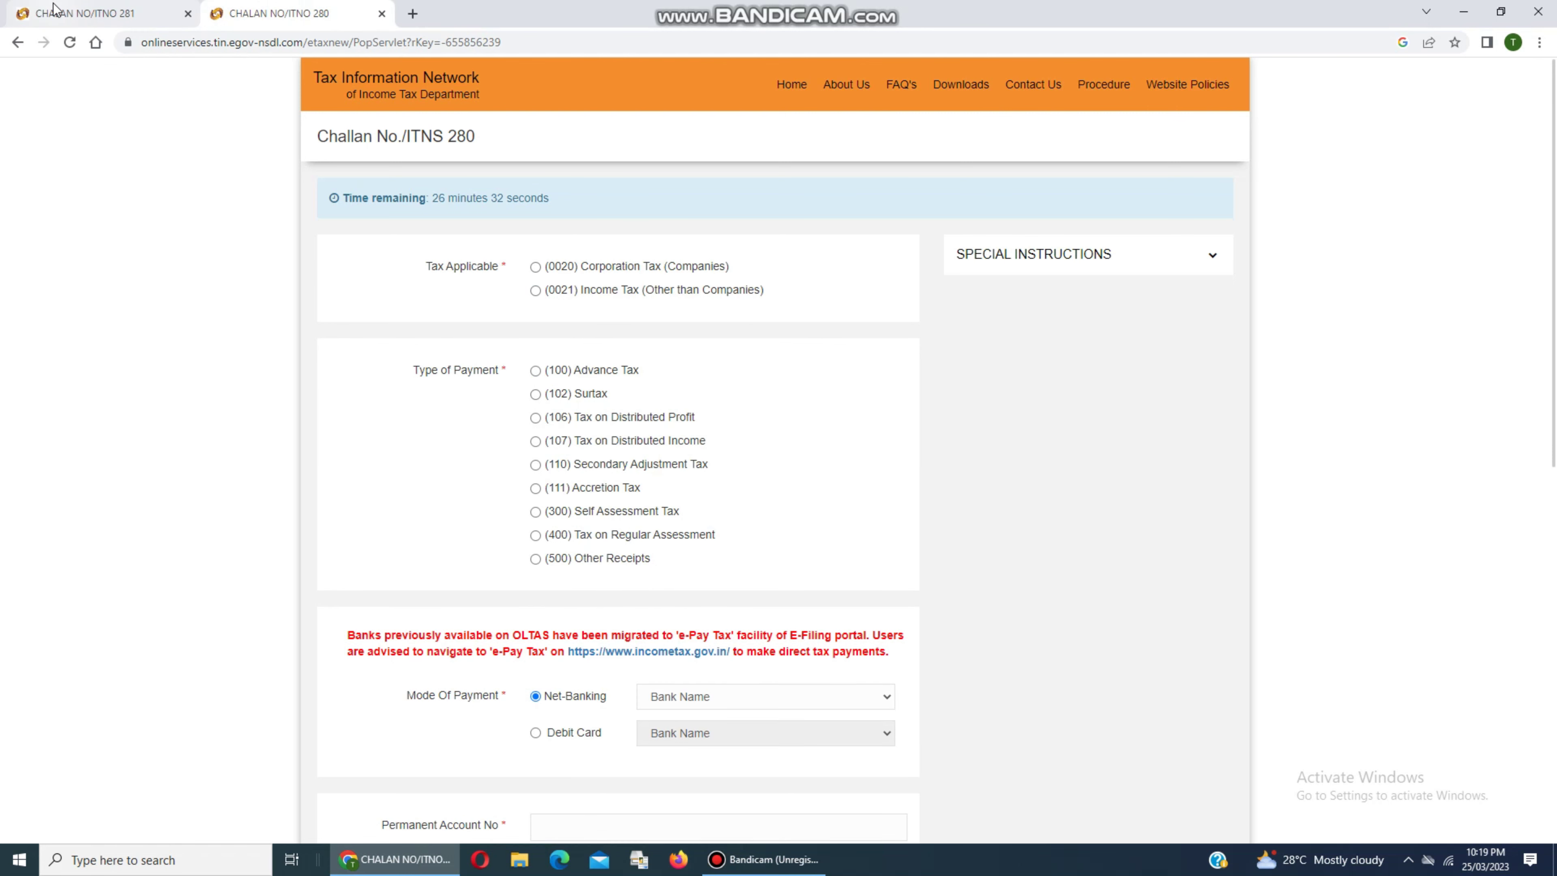
click(70, 12)
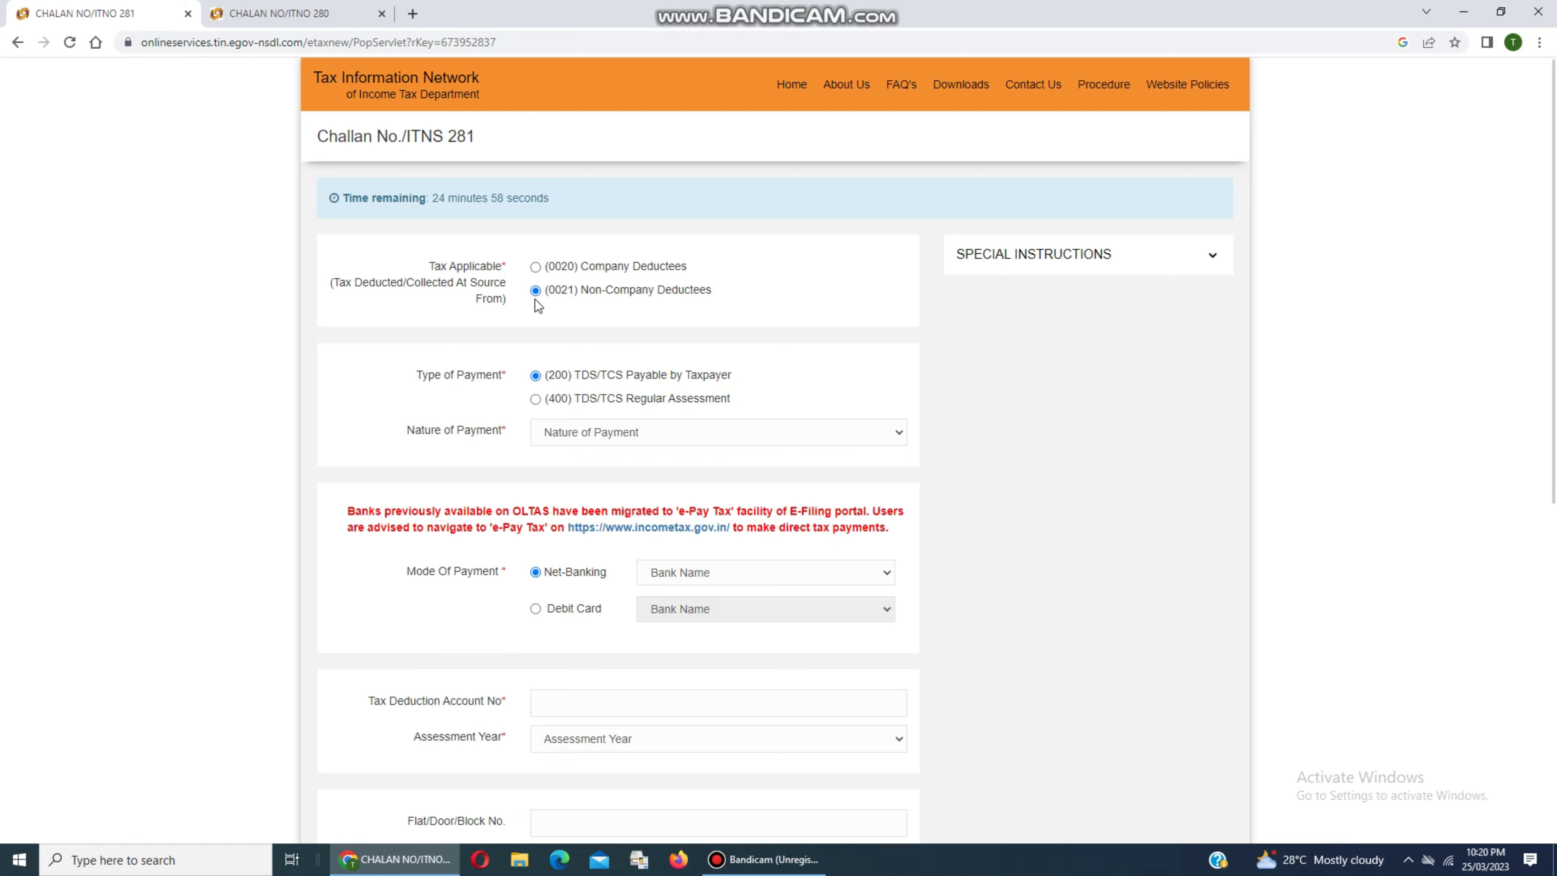
click(279, 14)
click(98, 14)
click(324, 8)
scroll(661, 664, down, 4)
scroll(618, 535, up, 5)
click(98, 14)
Step: Browse the full Nature of Payment list in Challan 281 without choosing an entry
click(640, 439)
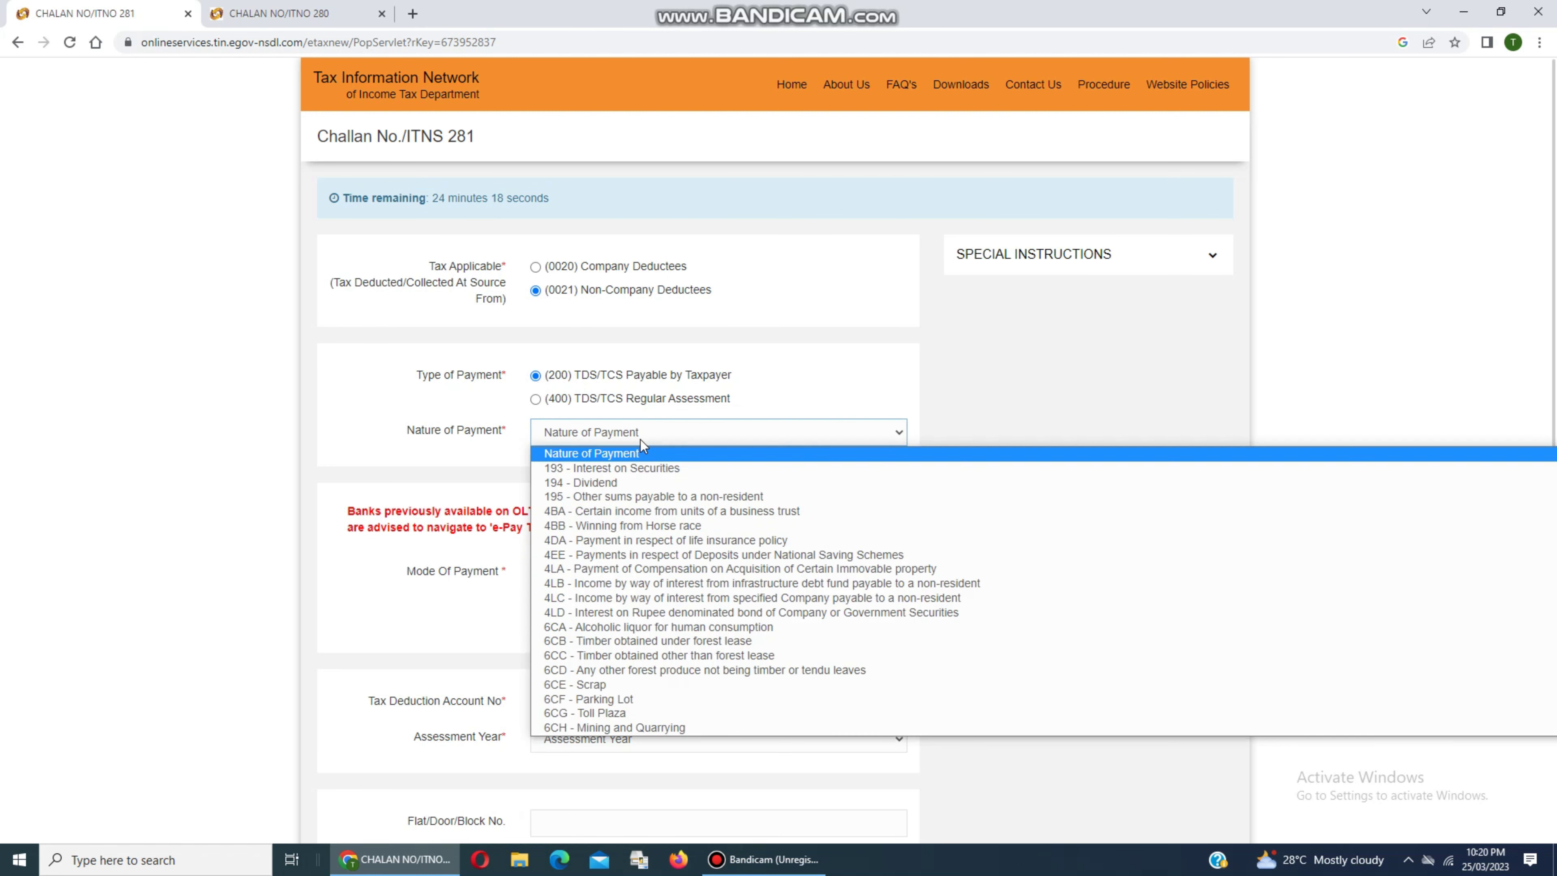
scroll(643, 518, down, 2)
scroll(643, 519, down, 4)
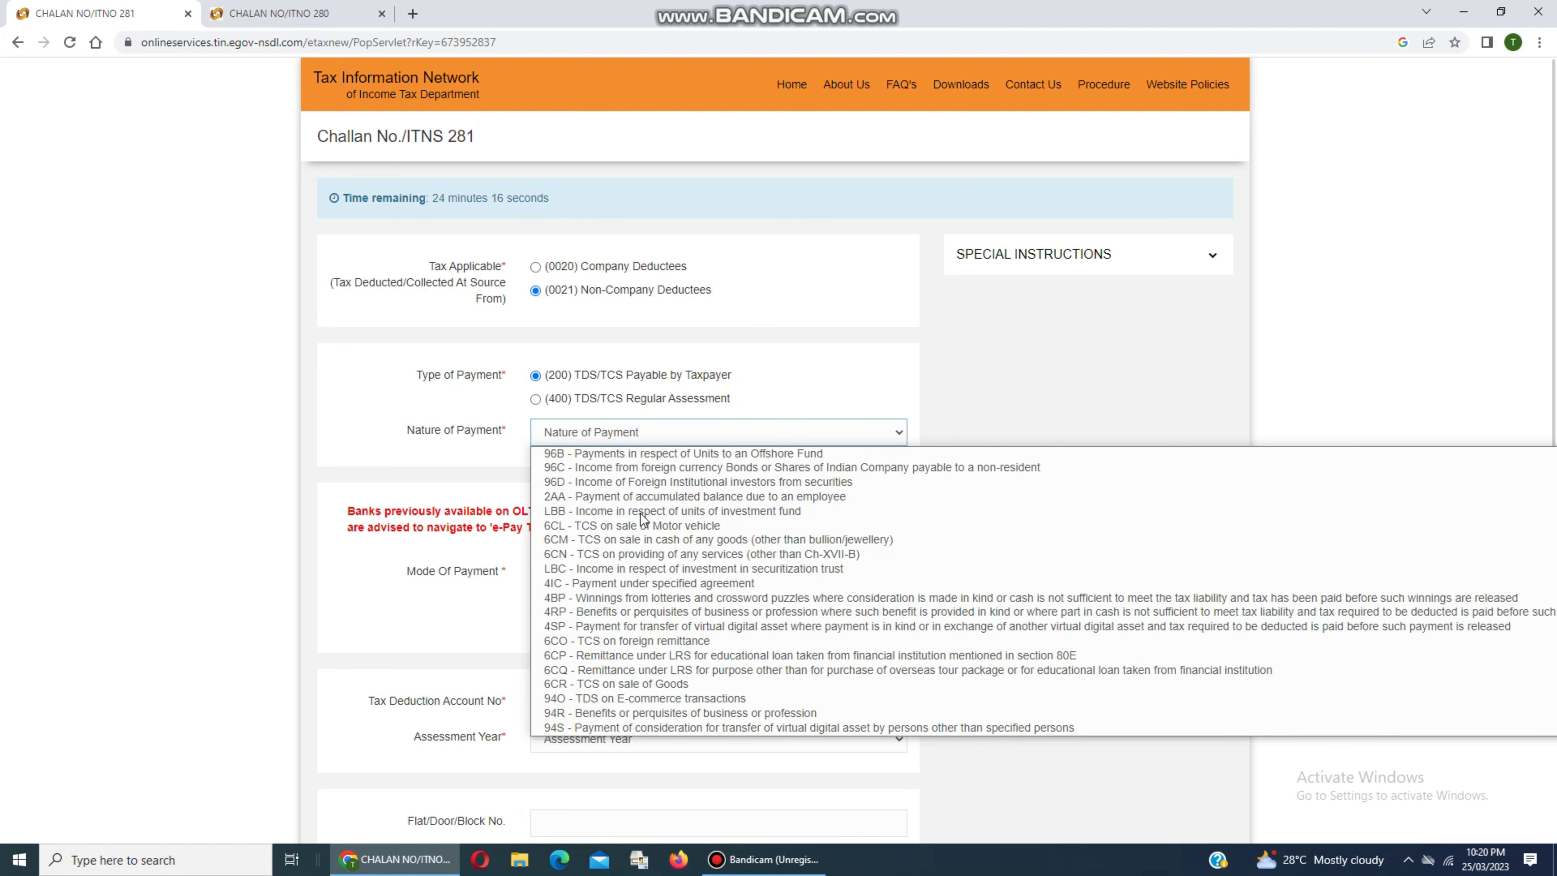
scroll(643, 519, up, 10)
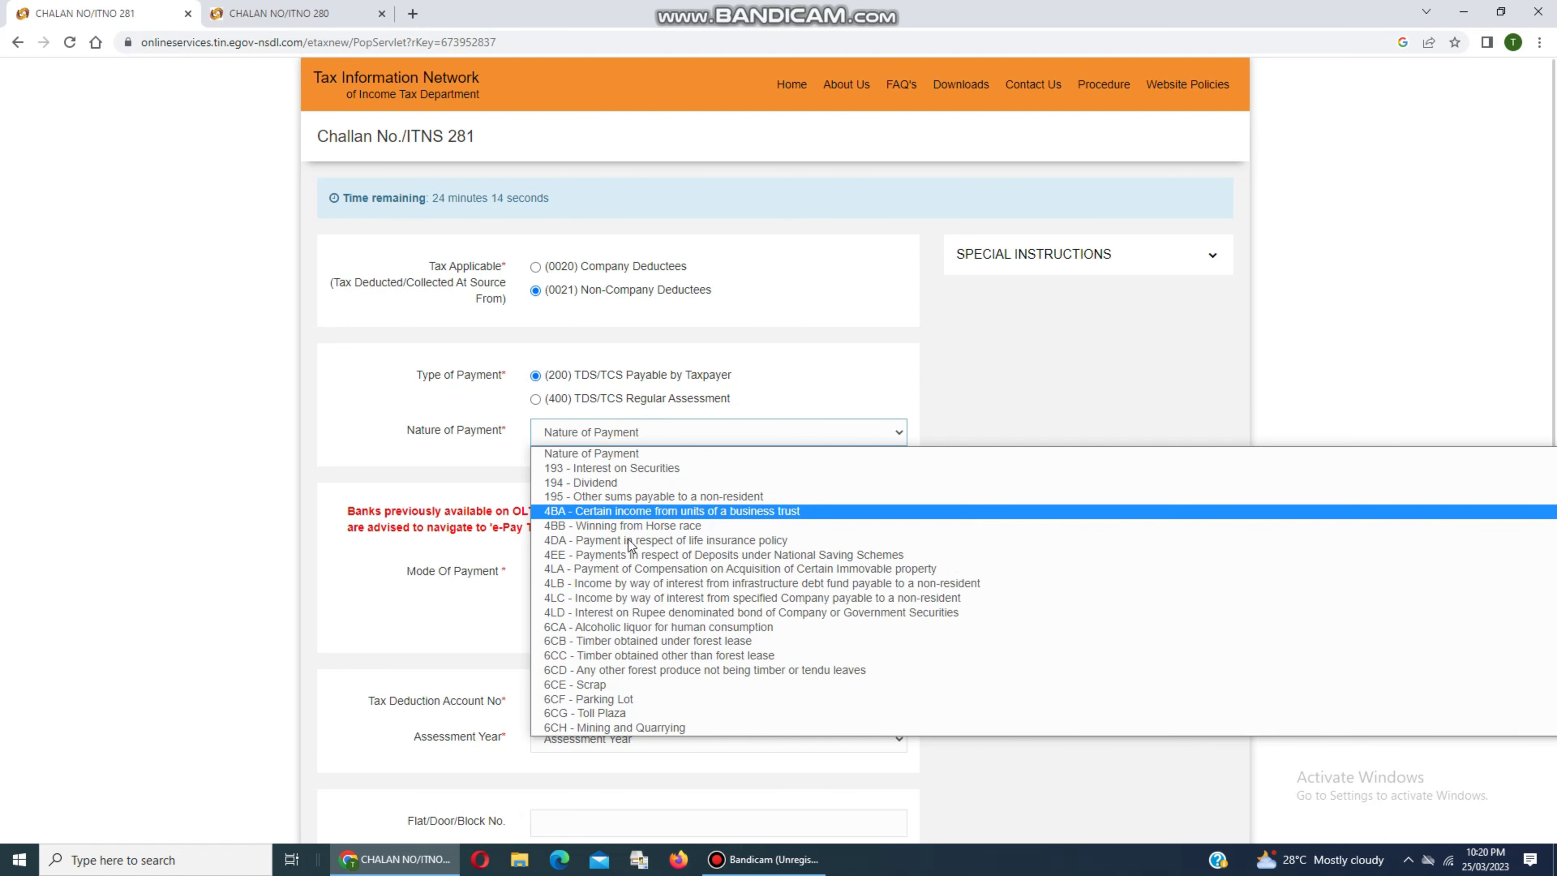
click(995, 374)
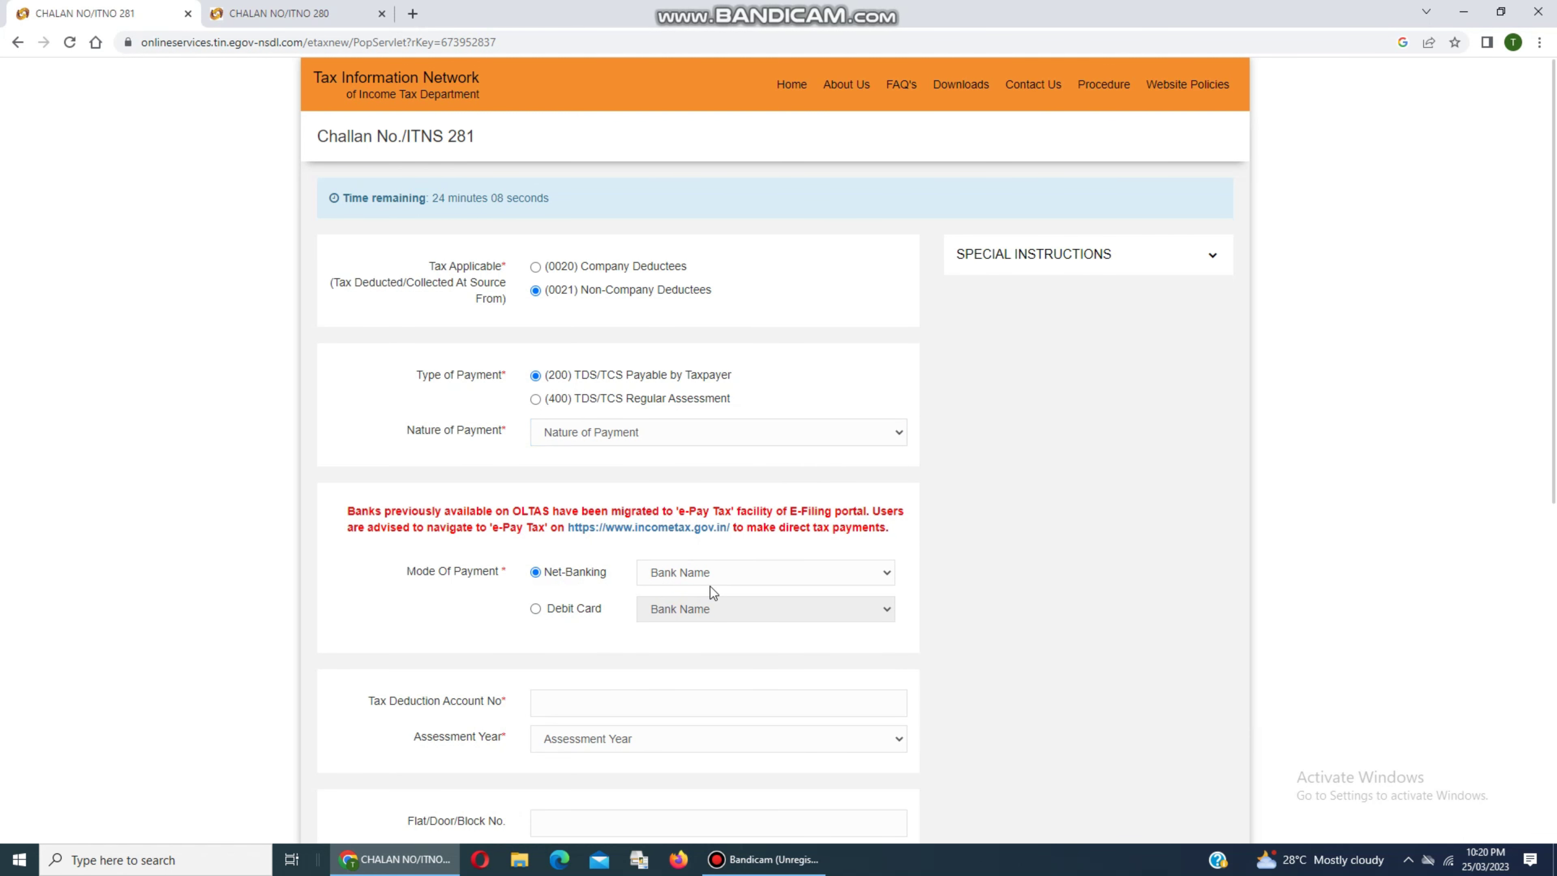
Step: Check the Net-Banking bank list and the account and address fields of Challan 281
click(735, 576)
click(1032, 577)
scroll(679, 615, down, 5)
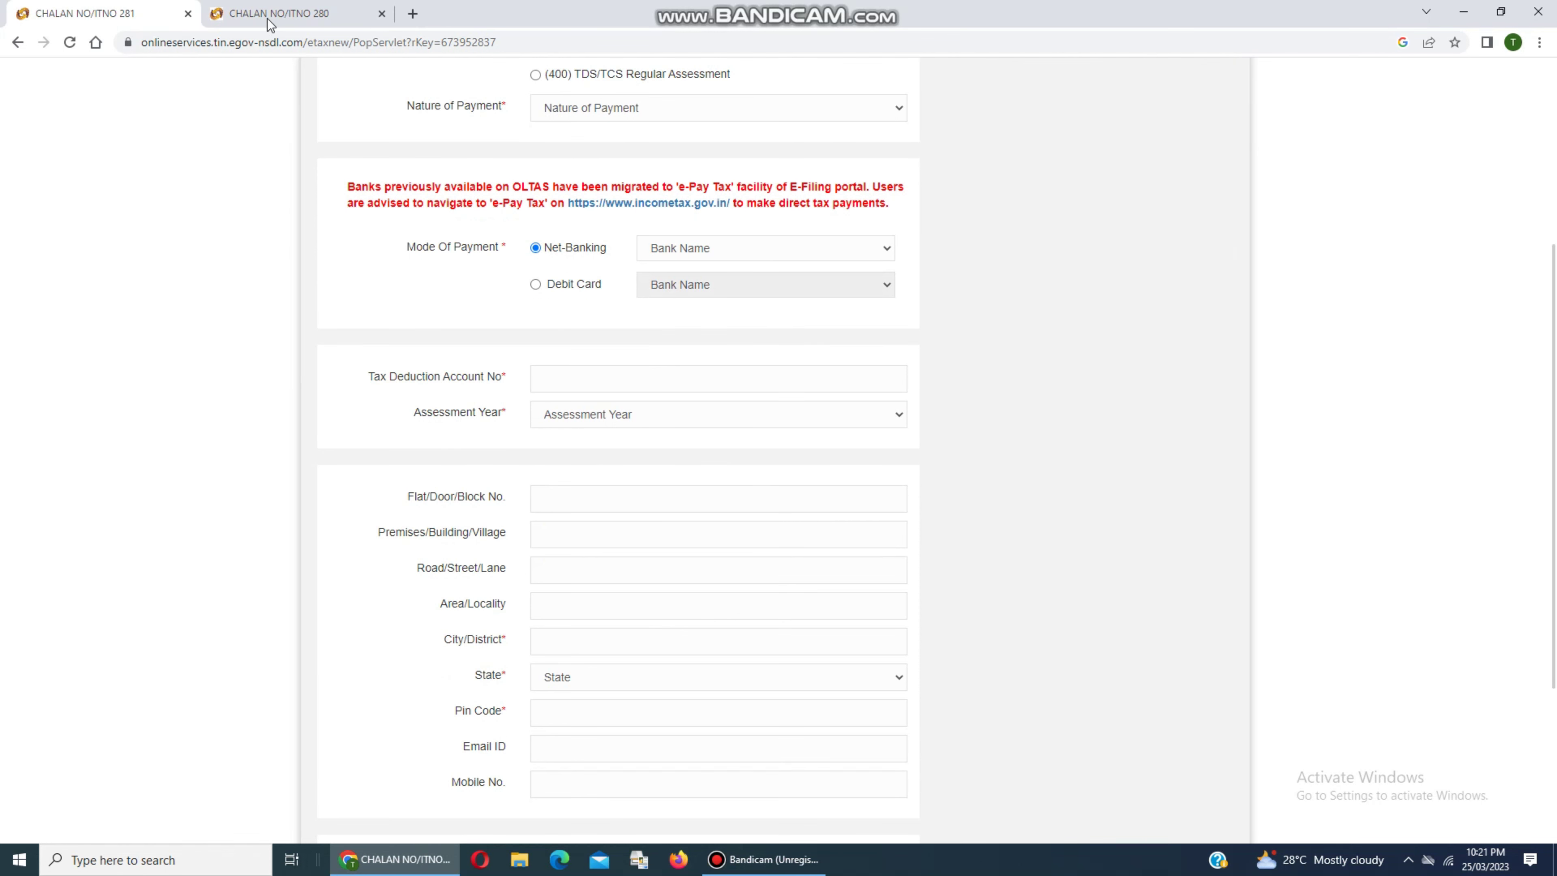
Step: Compare the Permanent Account No field of Challan 280 with the Tax Deduction Account No field of Challan 281
click(275, 8)
scroll(493, 417, down, 5)
click(589, 418)
scroll(459, 407, up, 5)
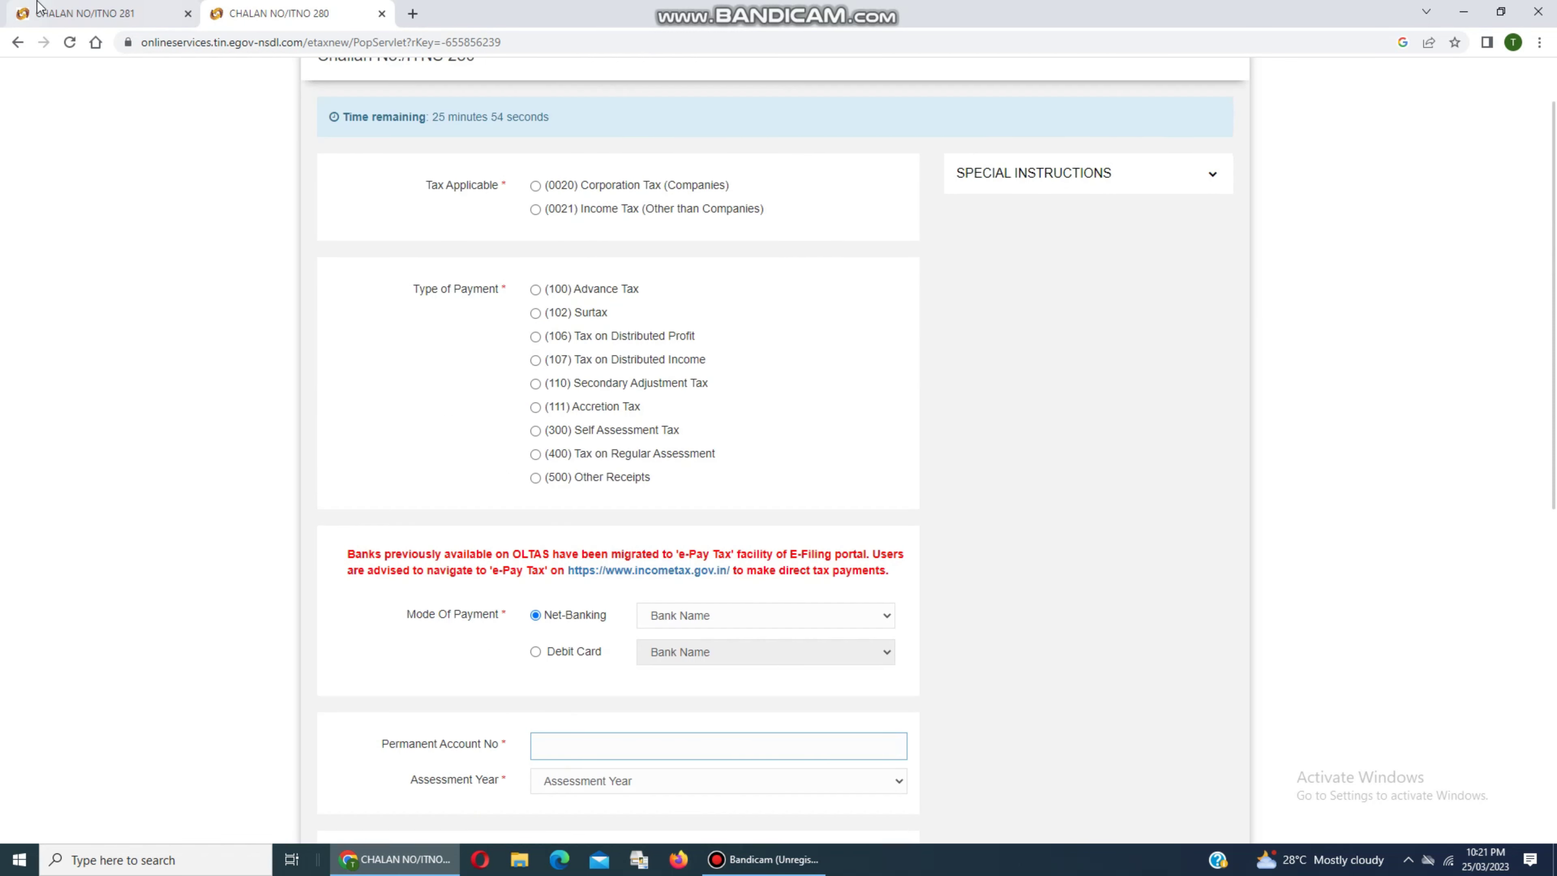
click(85, 13)
scroll(682, 594, down, 3)
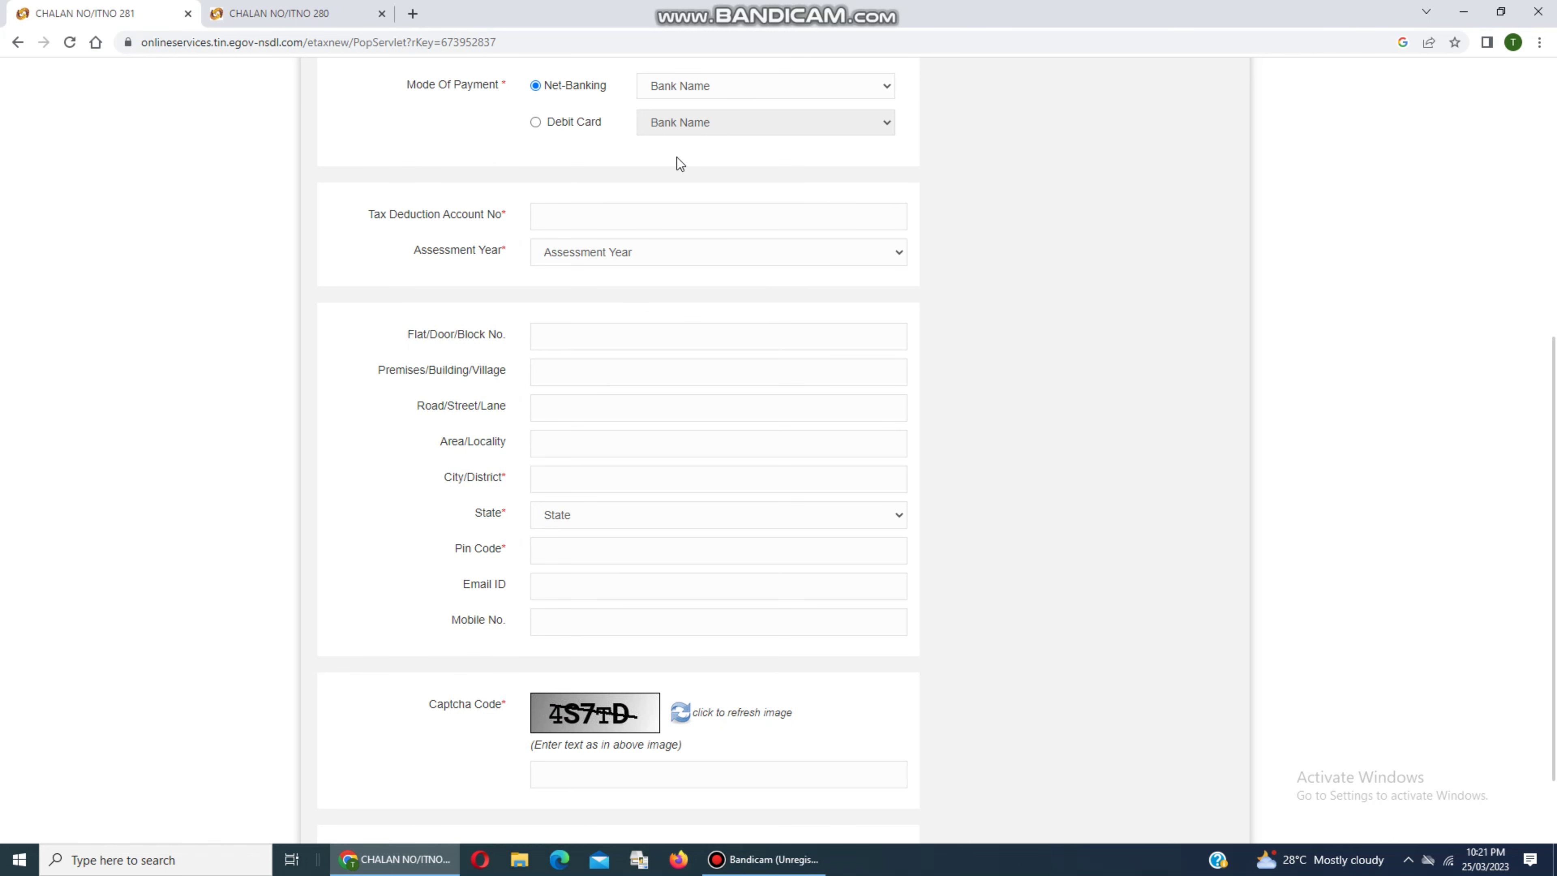
scroll(659, 236, up, 3)
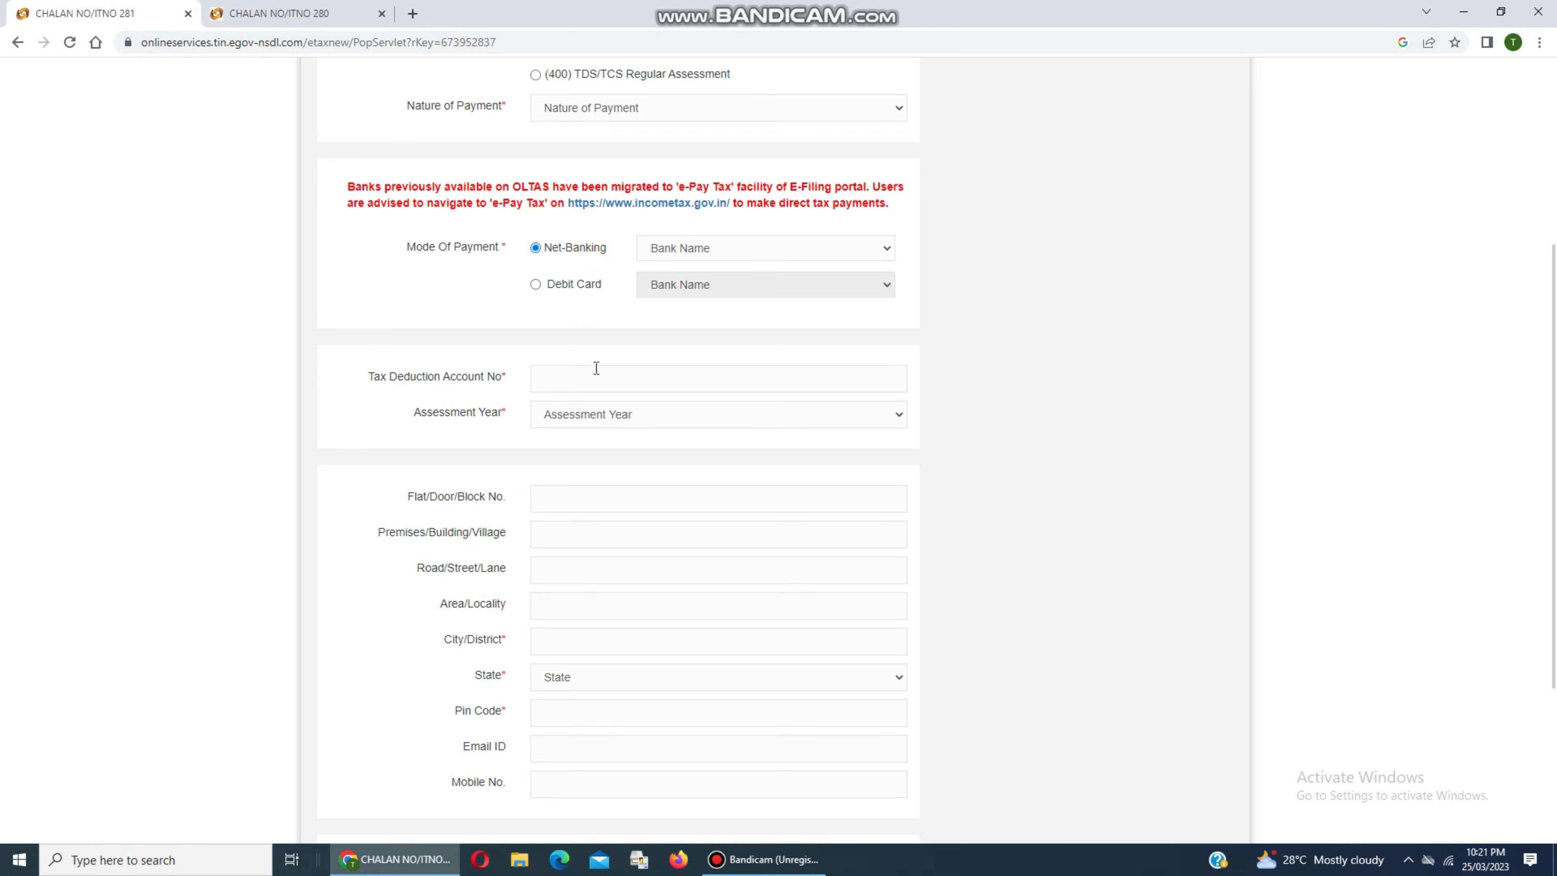
scroll(595, 379, up, 5)
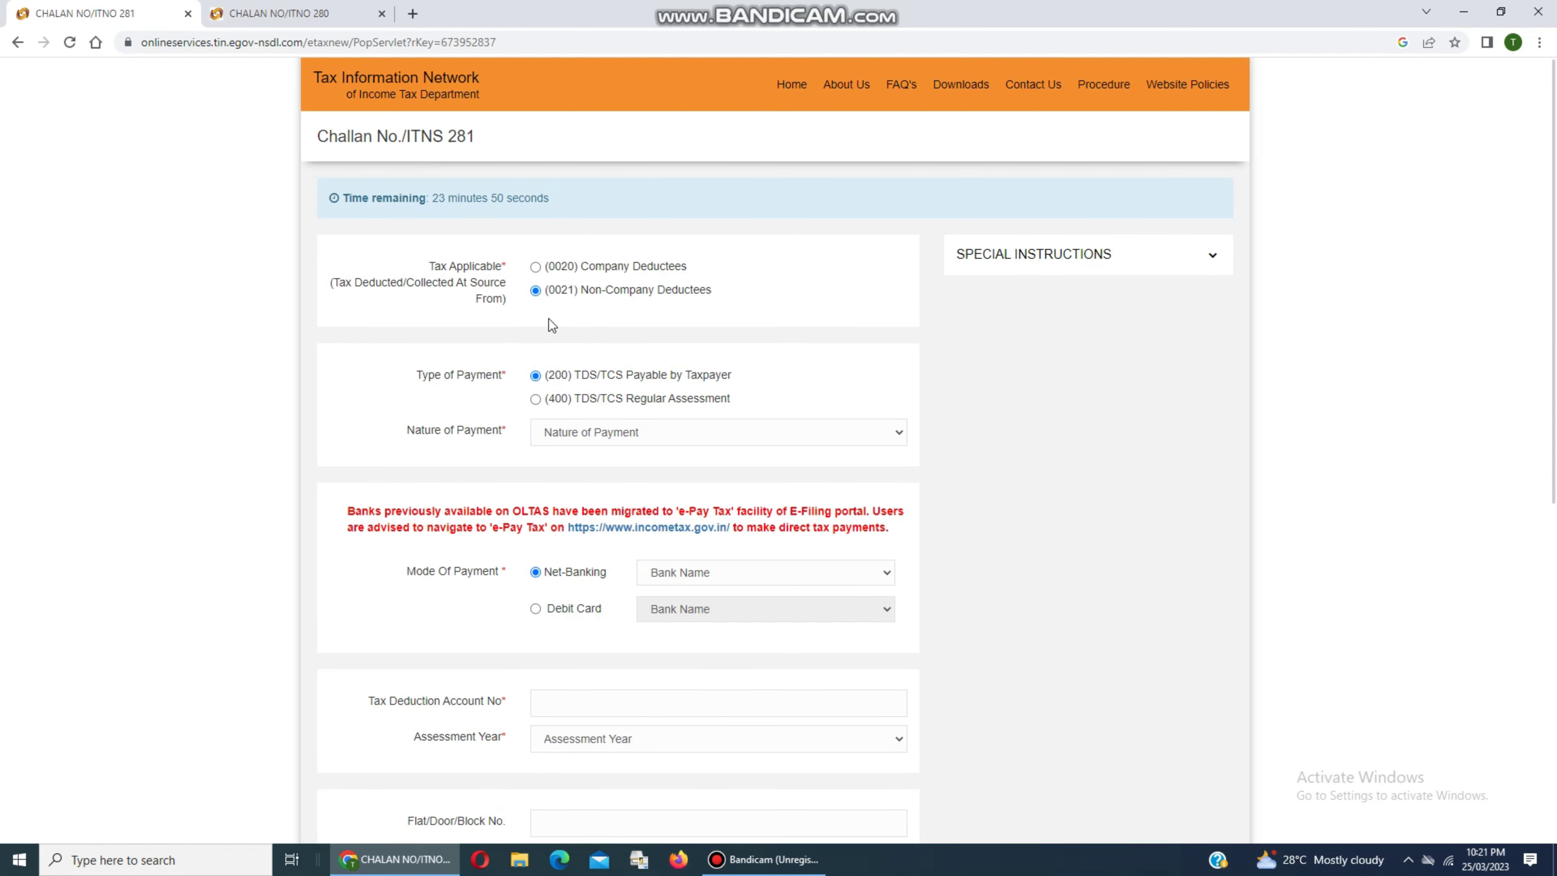
Step: View the Assessment Year options in Challan 281 without choosing one
scroll(575, 277, down, 5)
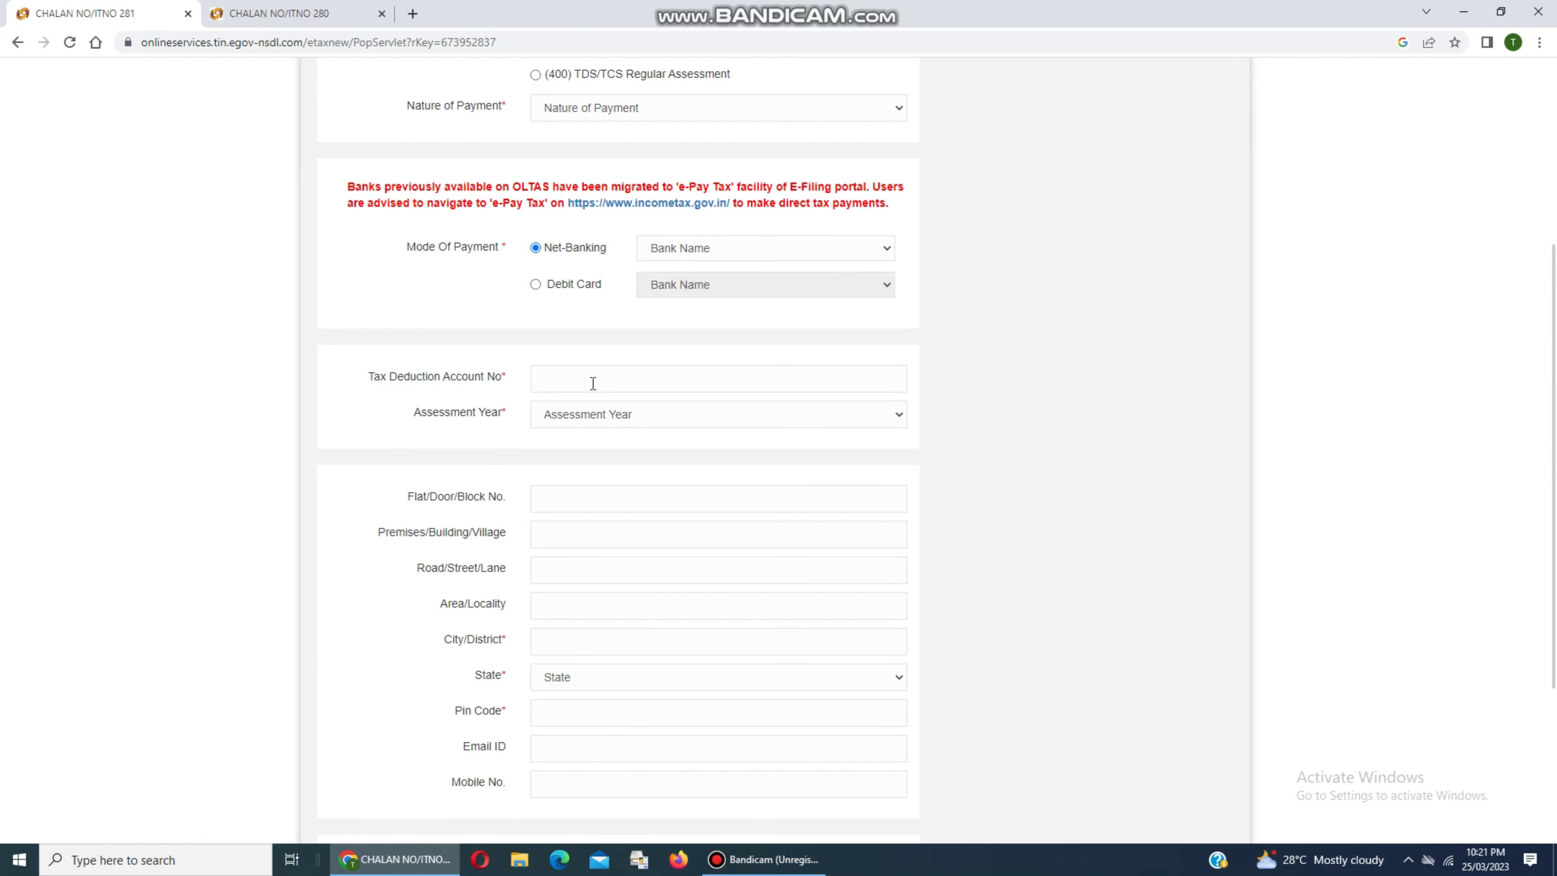
click(616, 417)
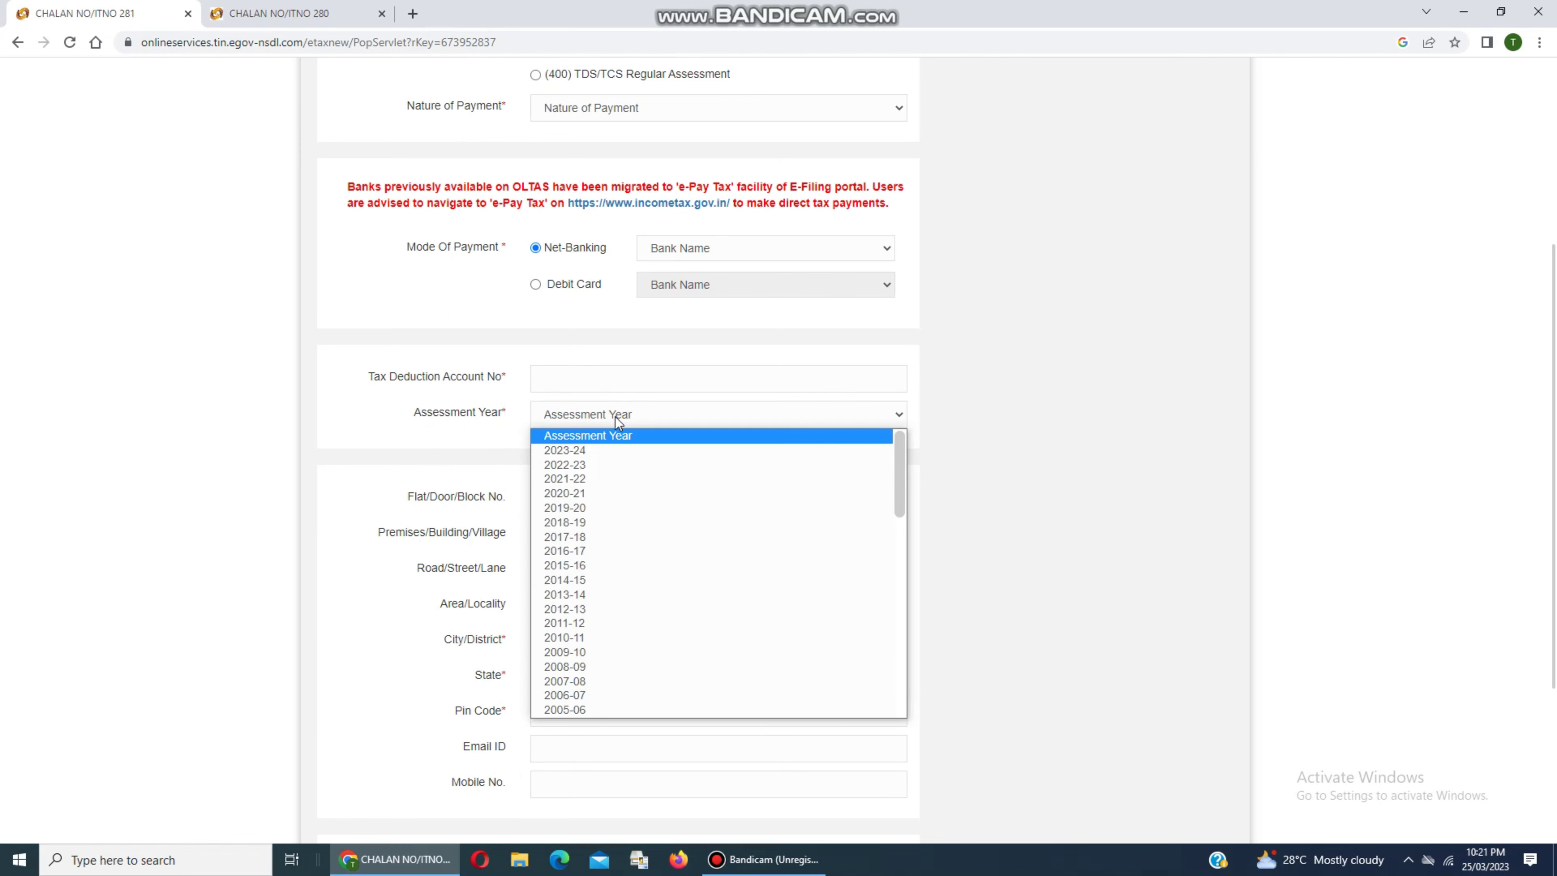
click(1144, 447)
Step: Review the address, contact and captcha fields of Challan 281 down to the end of the form
scroll(765, 544, down, 4)
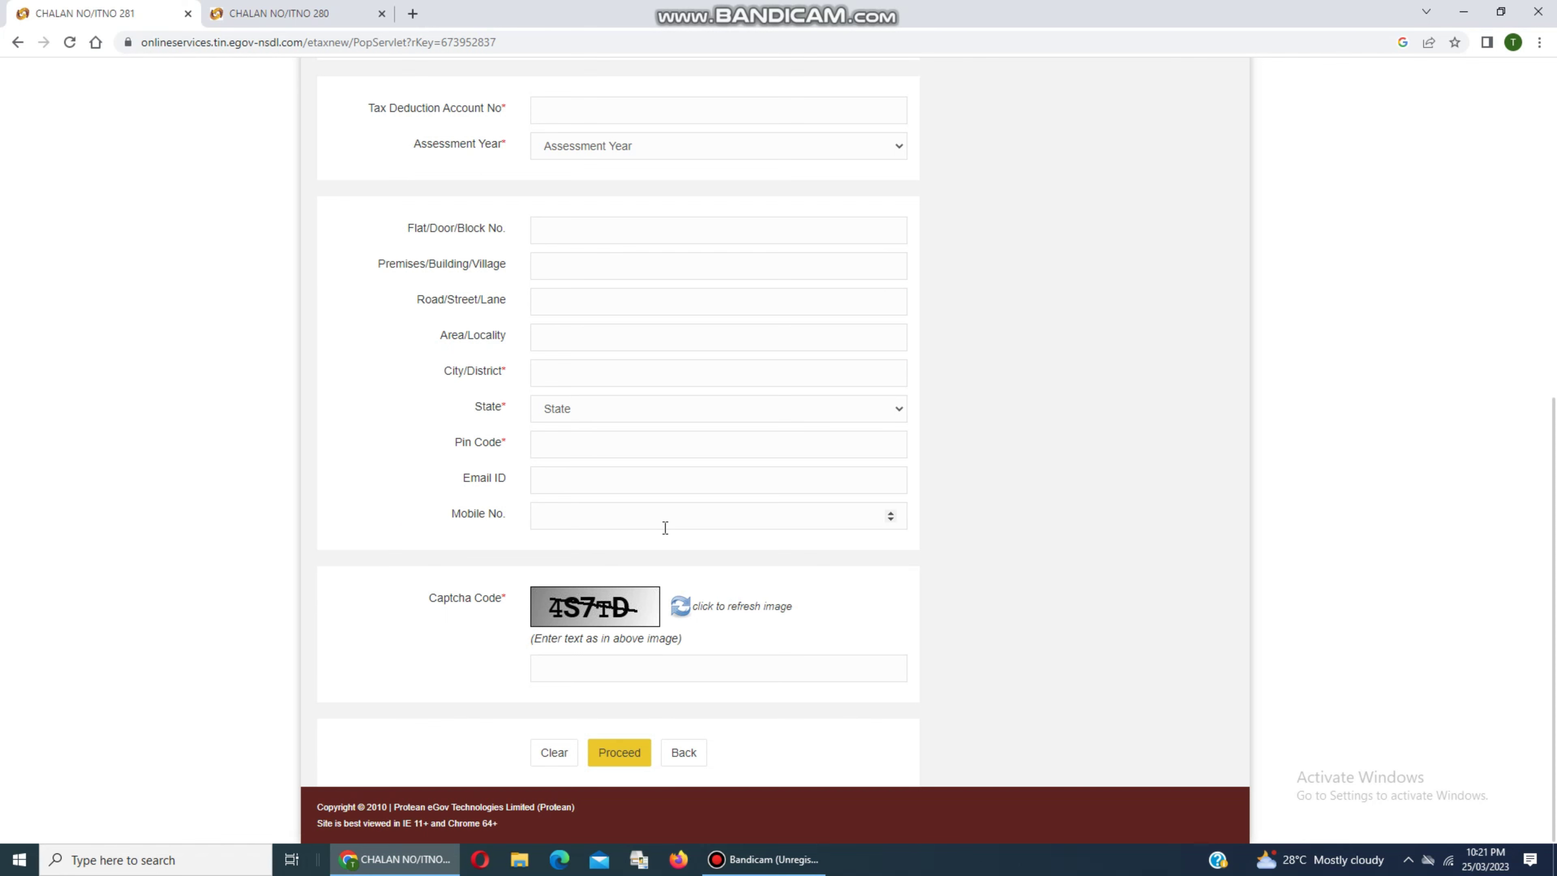
scroll(664, 529, up, 3)
scroll(701, 628, down, 1)
scroll(701, 628, down, 3)
scroll(751, 706, up, 3)
scroll(751, 699, up, 3)
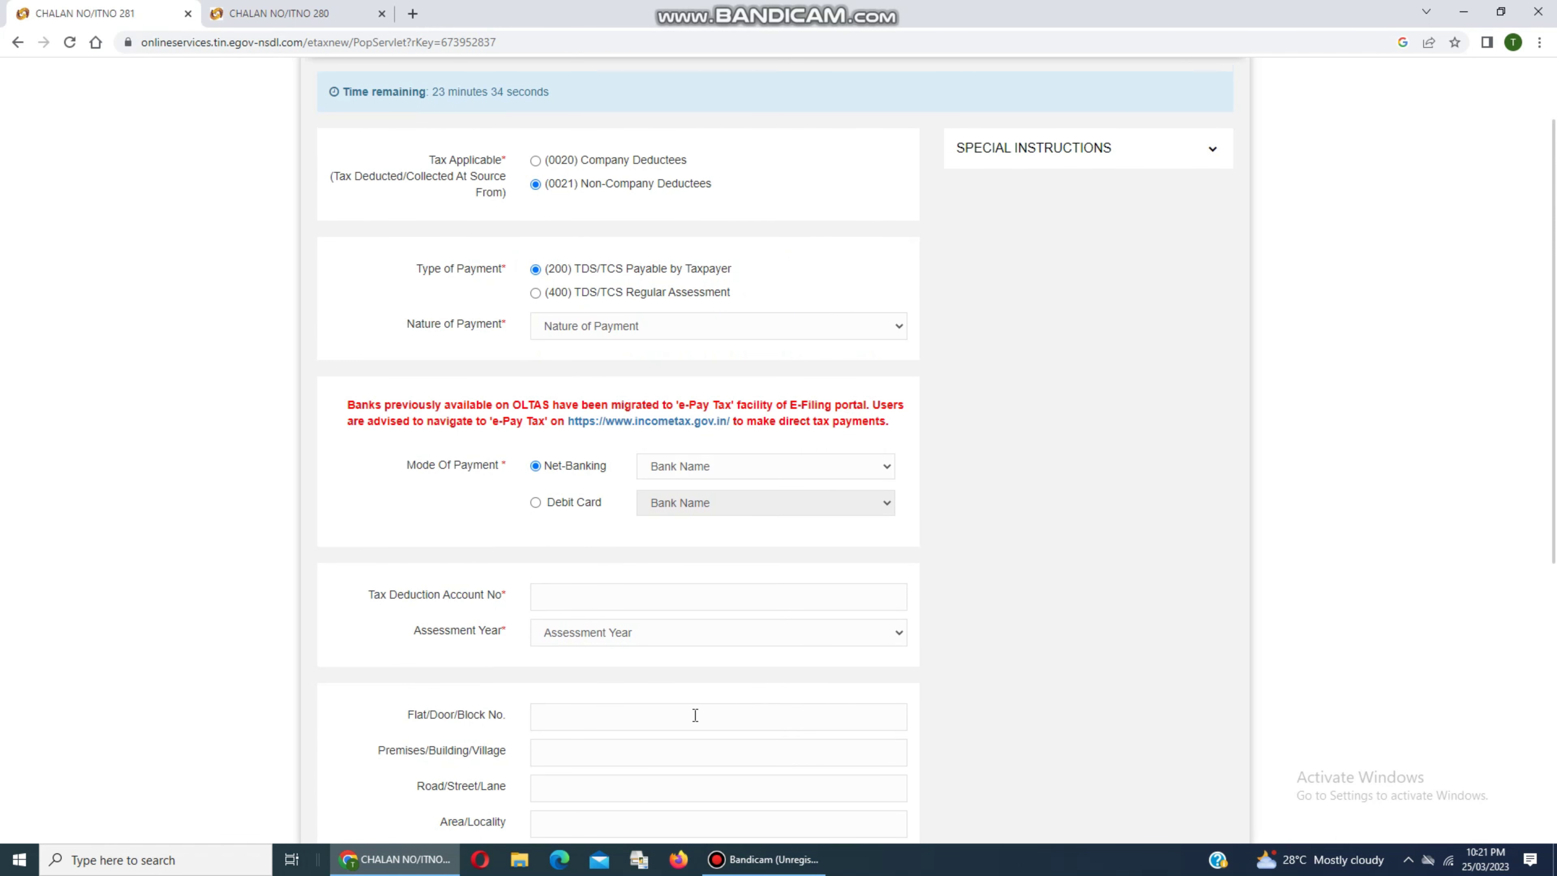
scroll(695, 699, down, 4)
scroll(699, 676, down, 2)
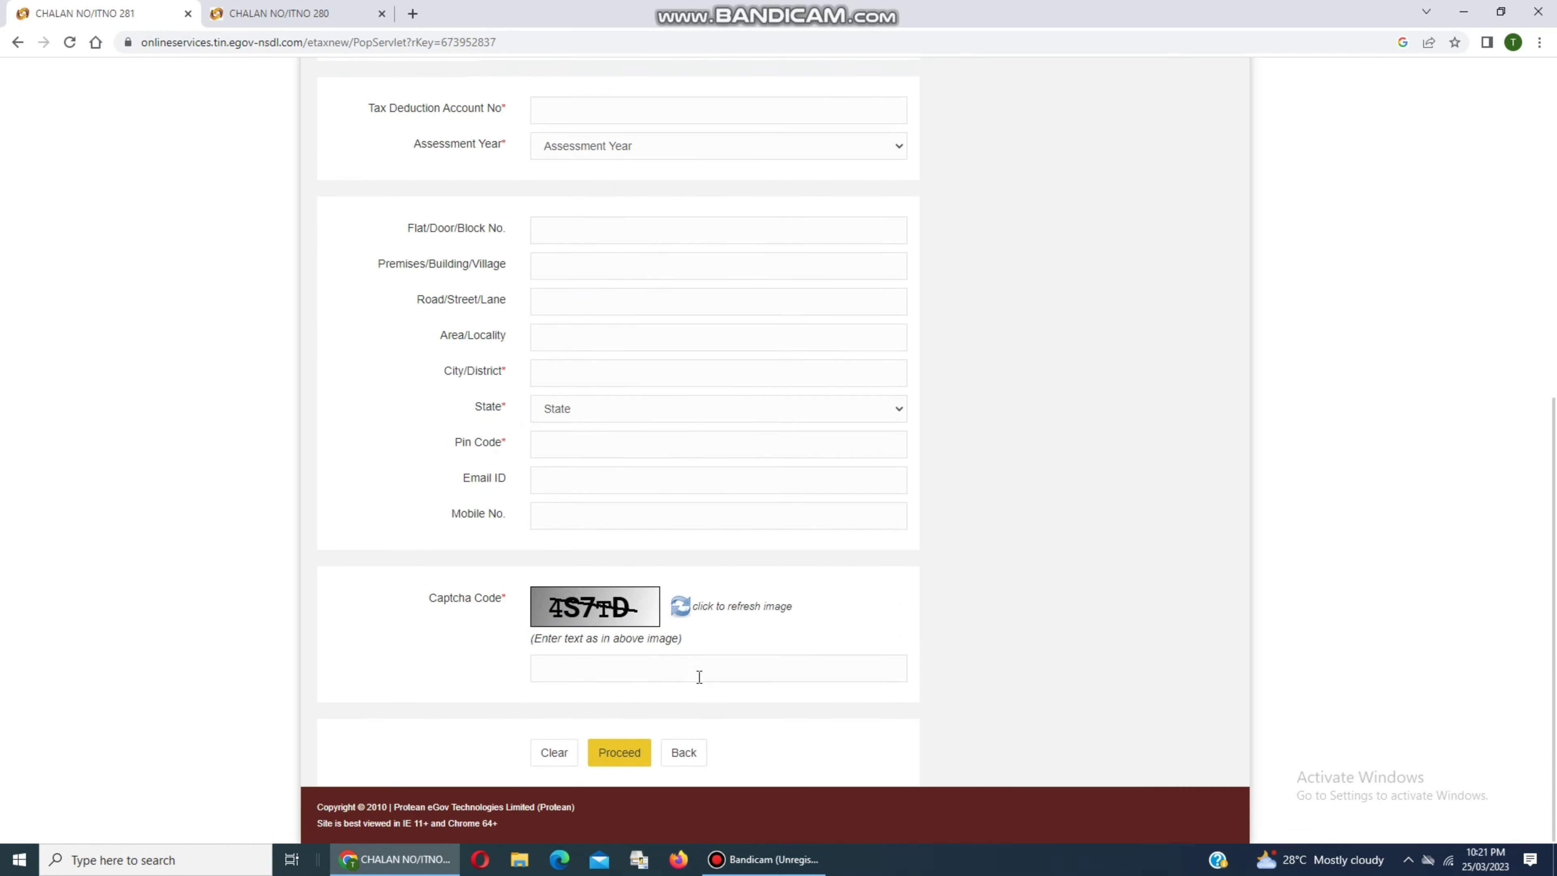
scroll(698, 676, up, 7)
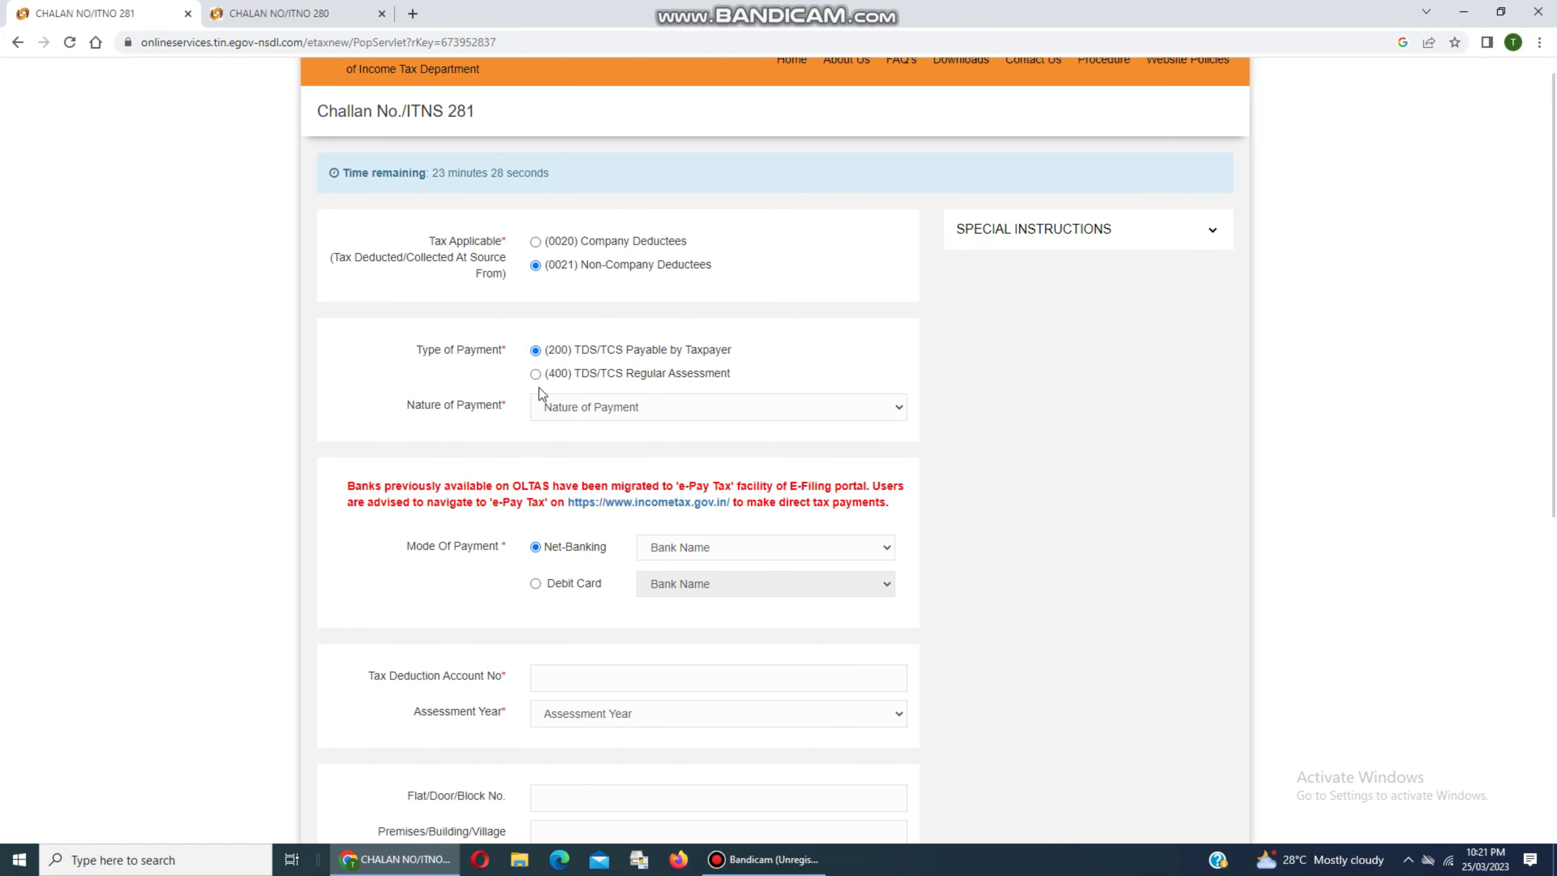
Step: Alternate between Challan 280 and Challan 281 to compare their layouts, ending with the account and address fields of Challan 281
click(309, 9)
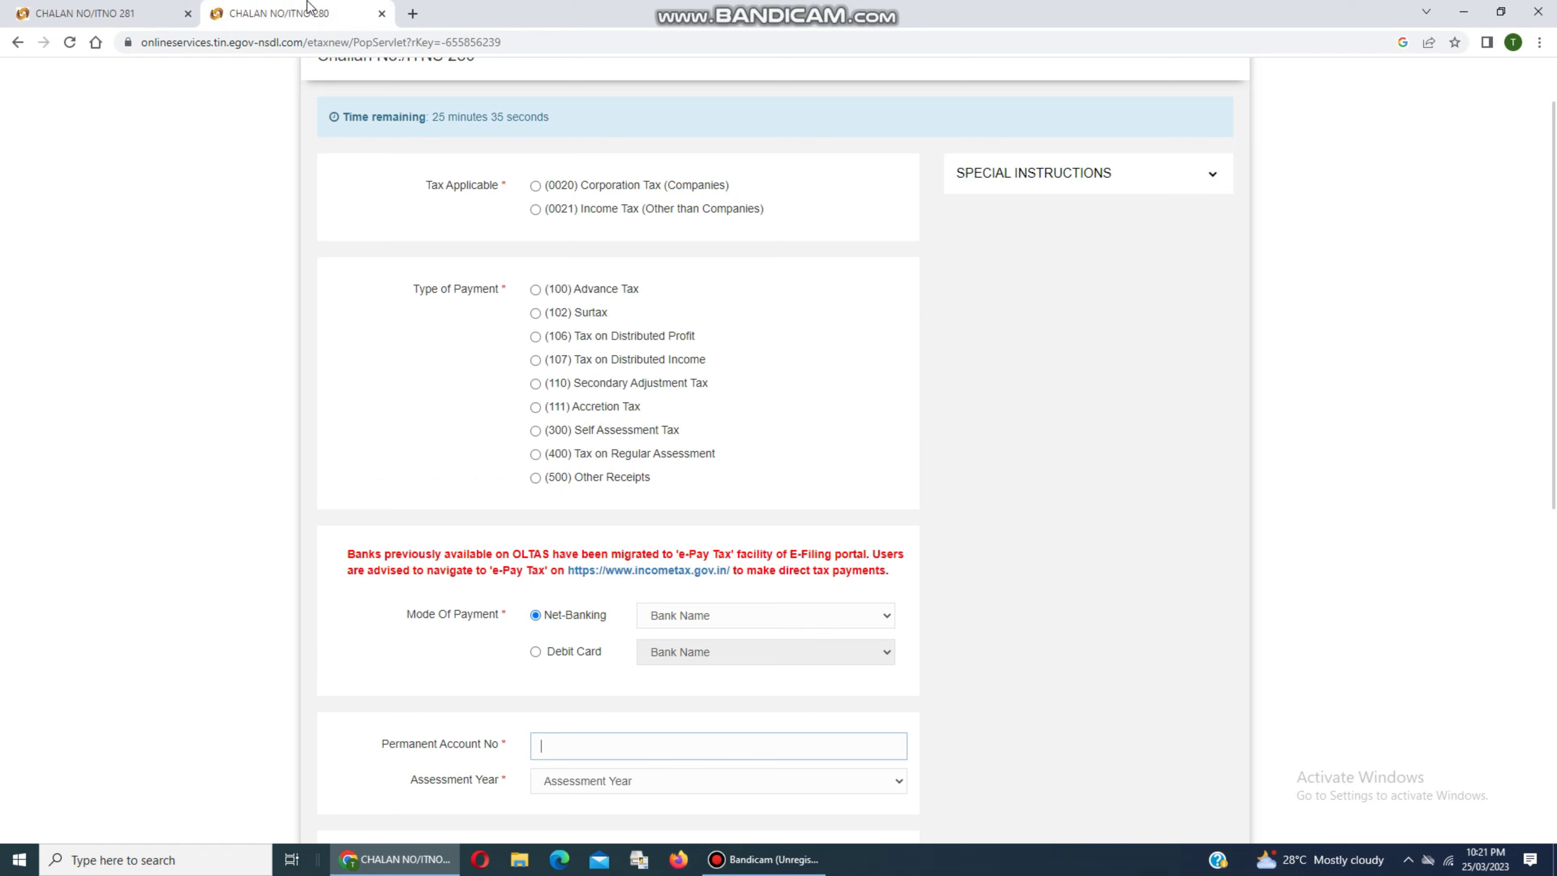
click(93, 8)
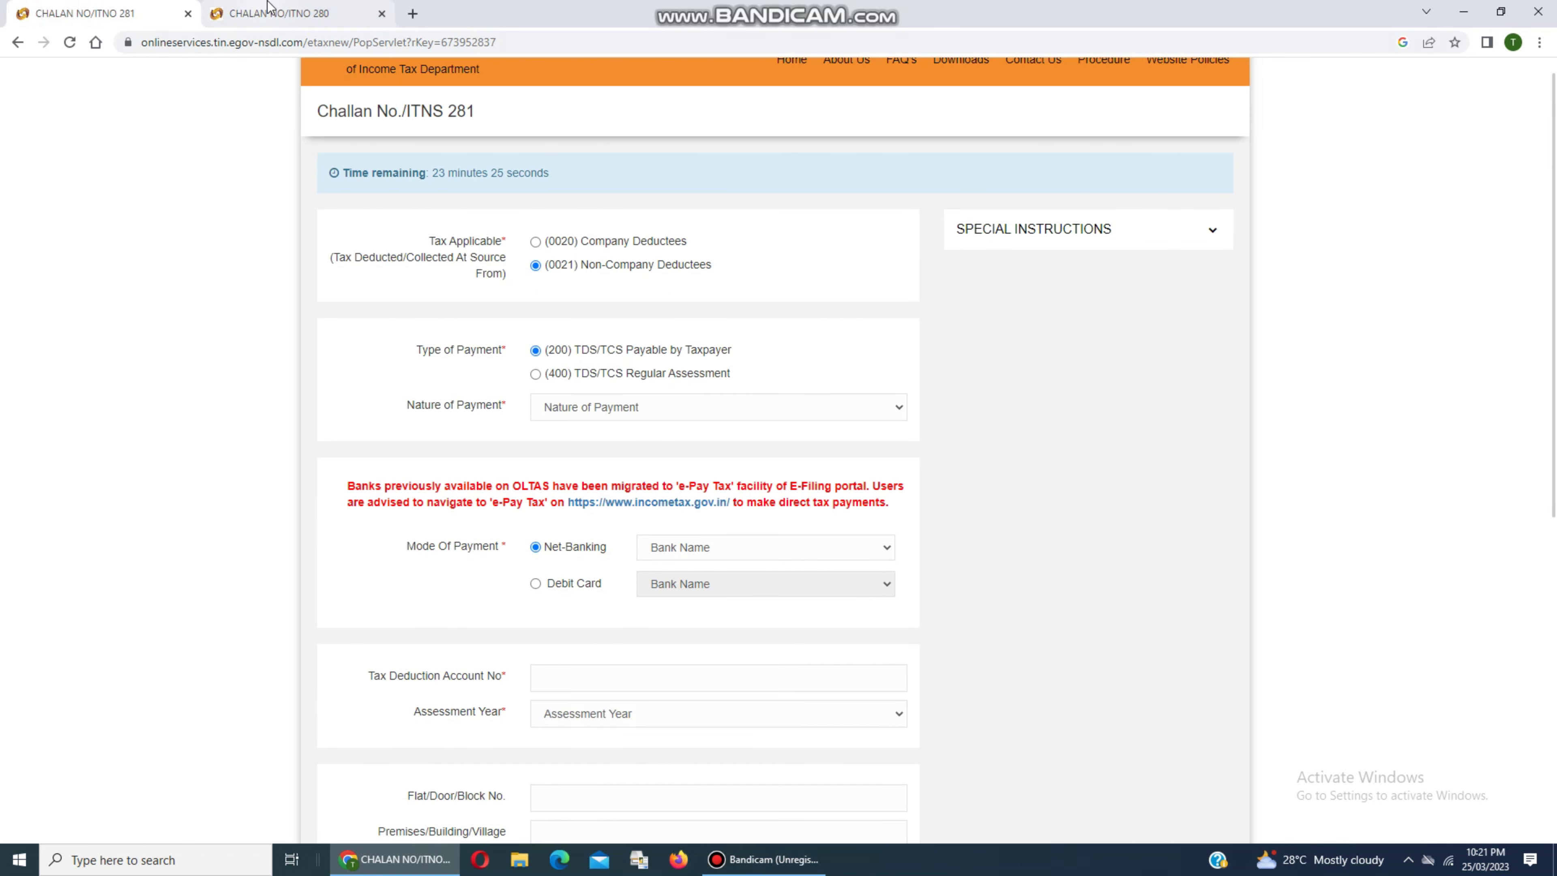
click(276, 12)
click(82, 10)
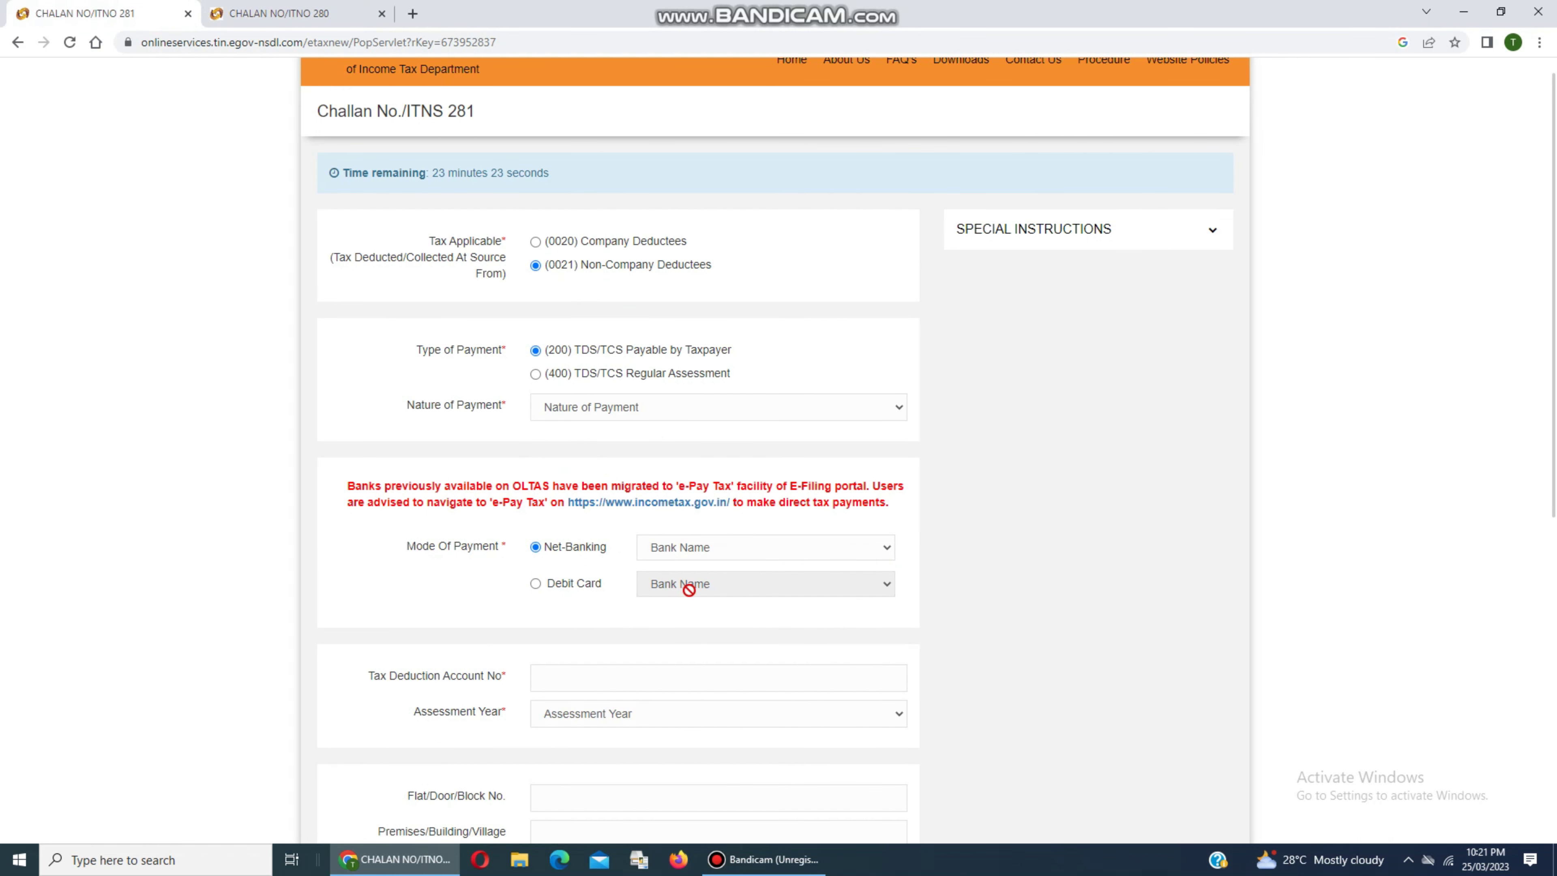
scroll(691, 591, down, 3)
scroll(691, 591, down, 3)
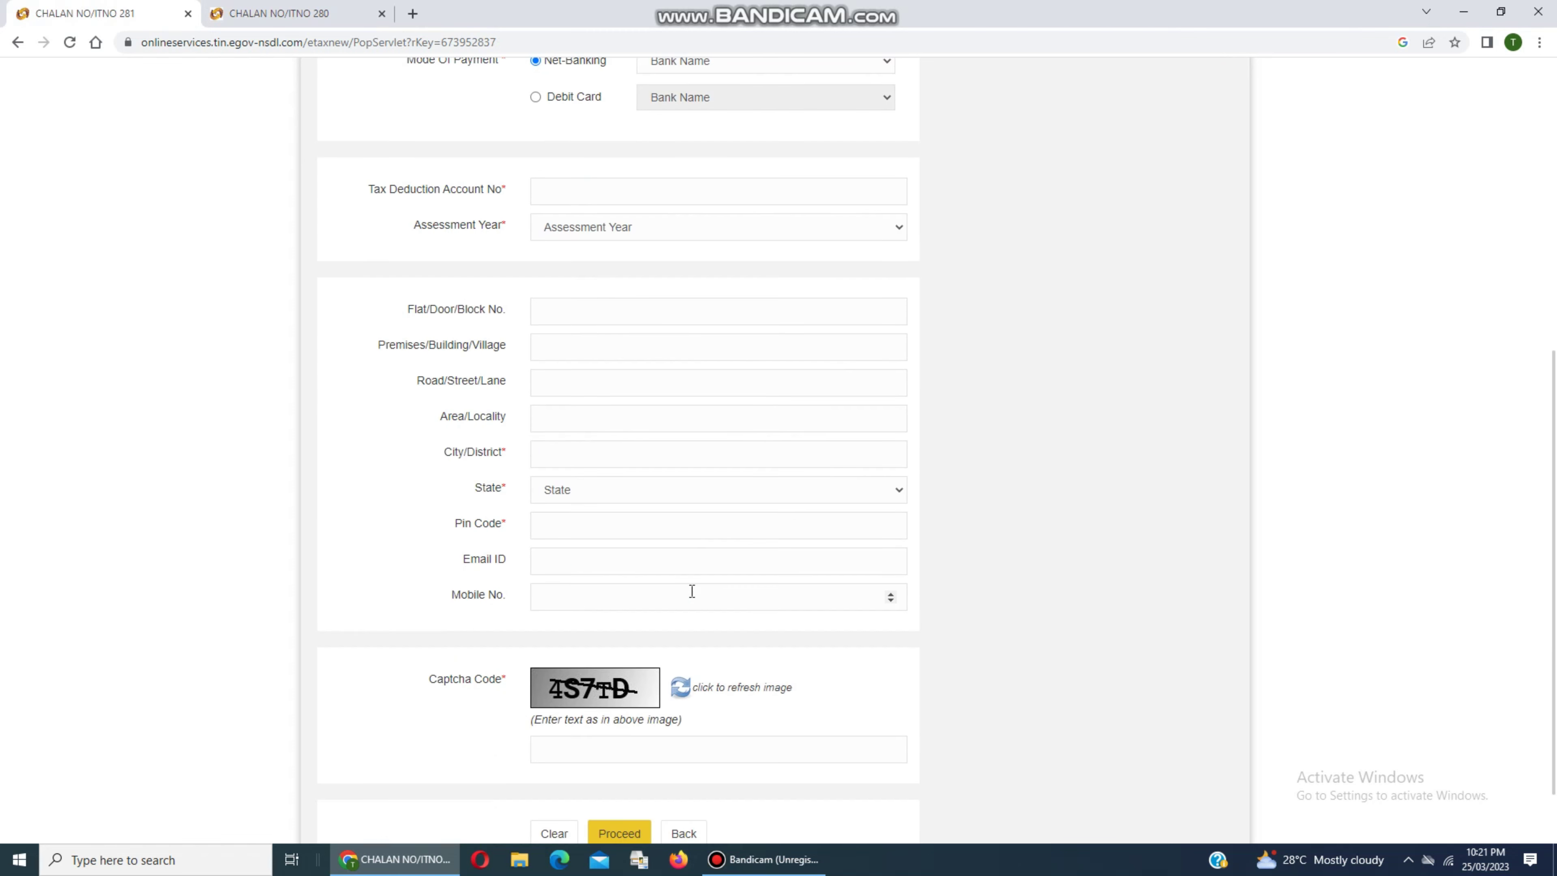
scroll(692, 591, up, 4)
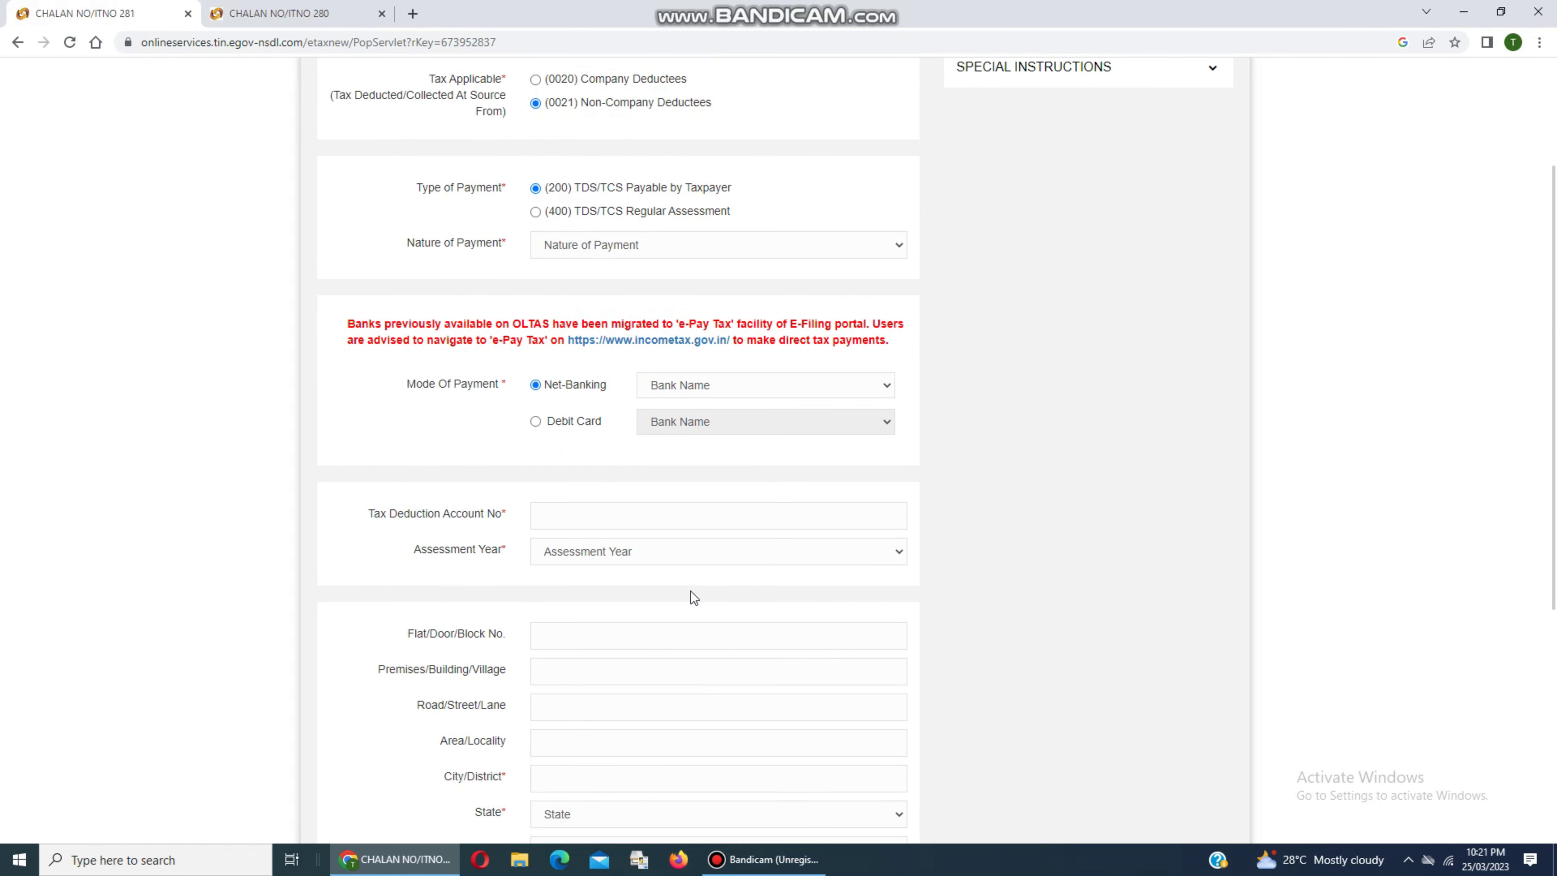
scroll(691, 591, up, 2)
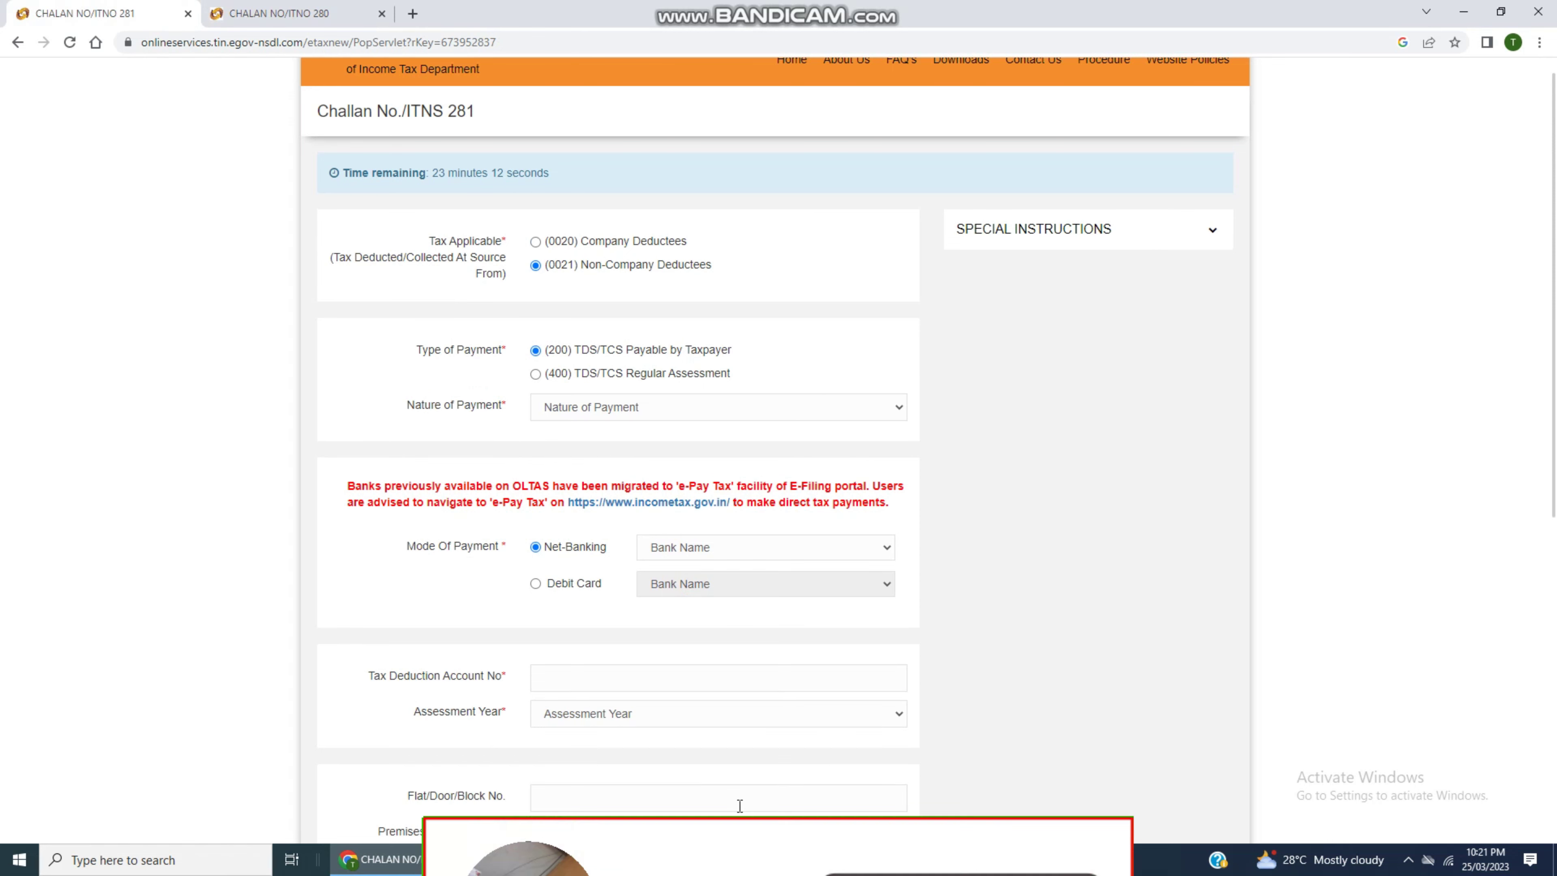
click(766, 859)
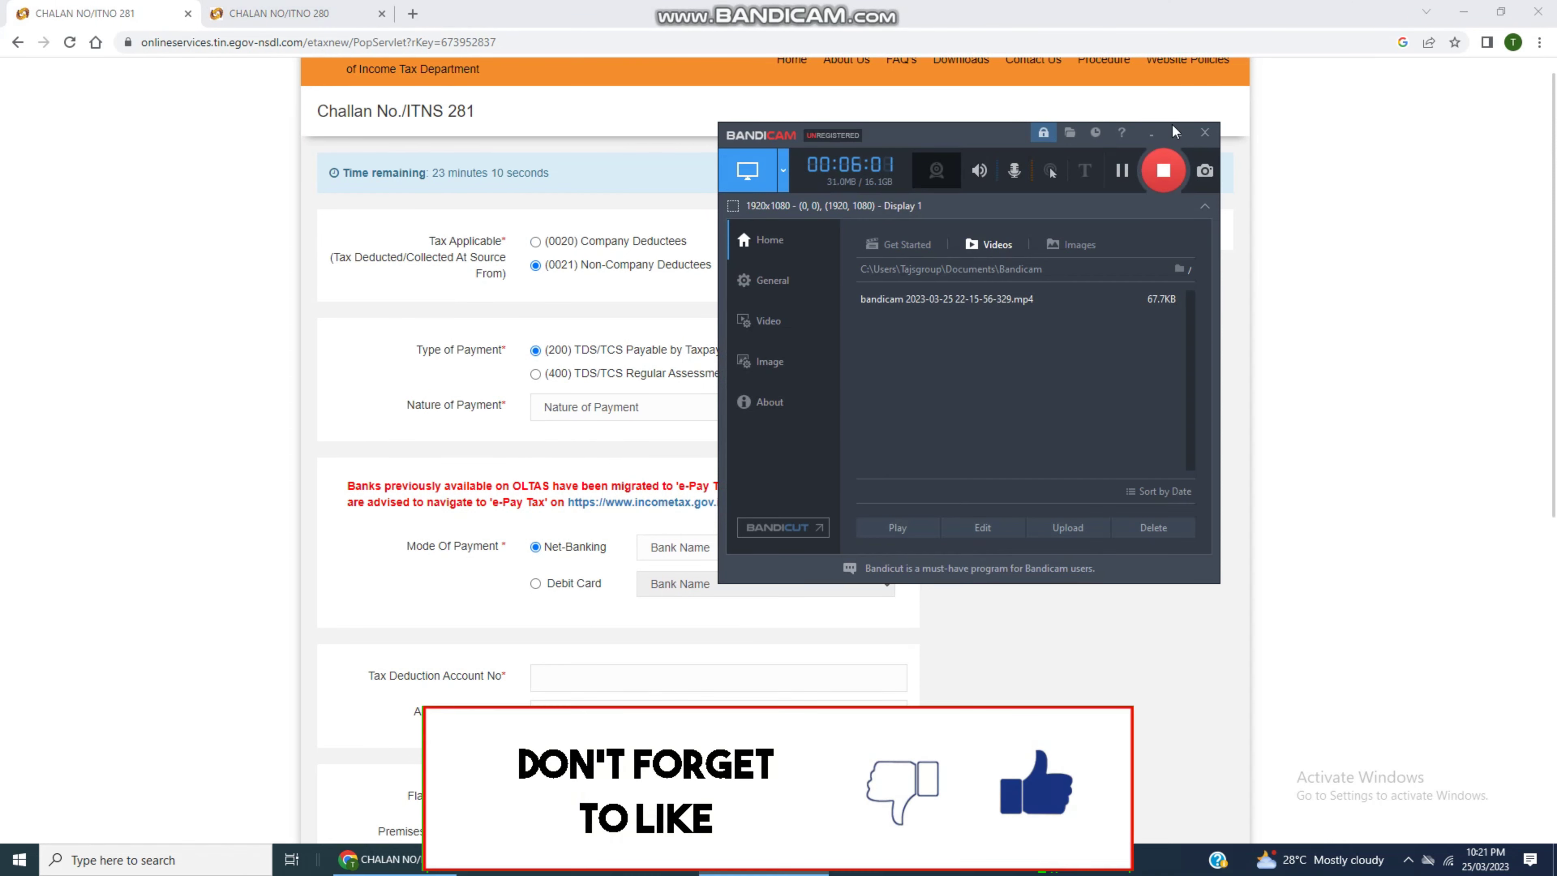